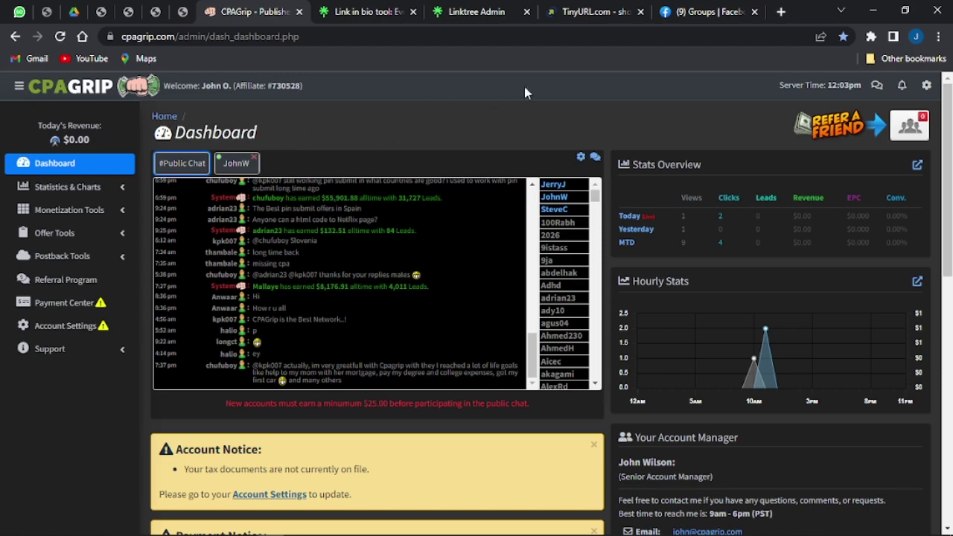
Step: Filter CPAGrip's My Offers list to the US | United States country
{"action": "left_click", "coordinate": [60, 233]}
{"action": "left_click", "coordinate": [79, 264]}
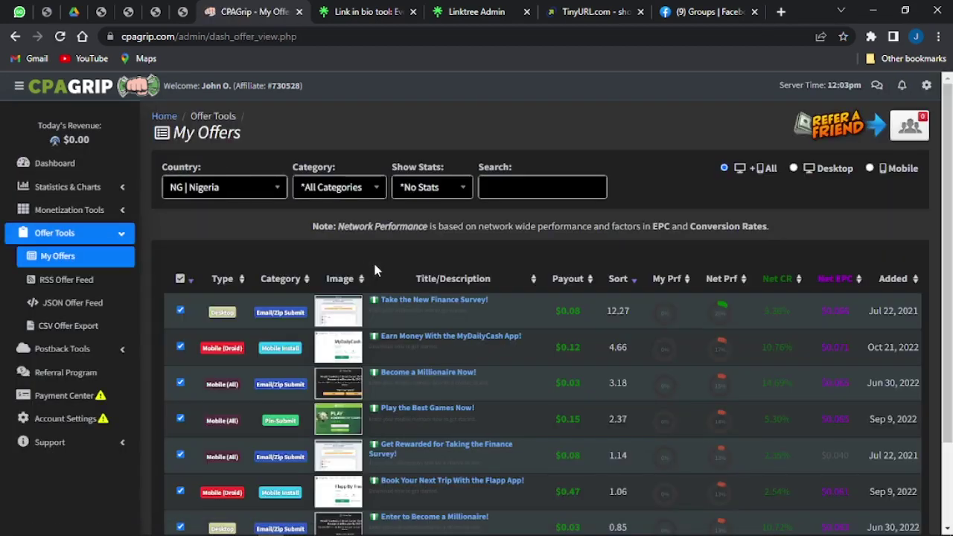
{"action": "left_click", "coordinate": [272, 192]}
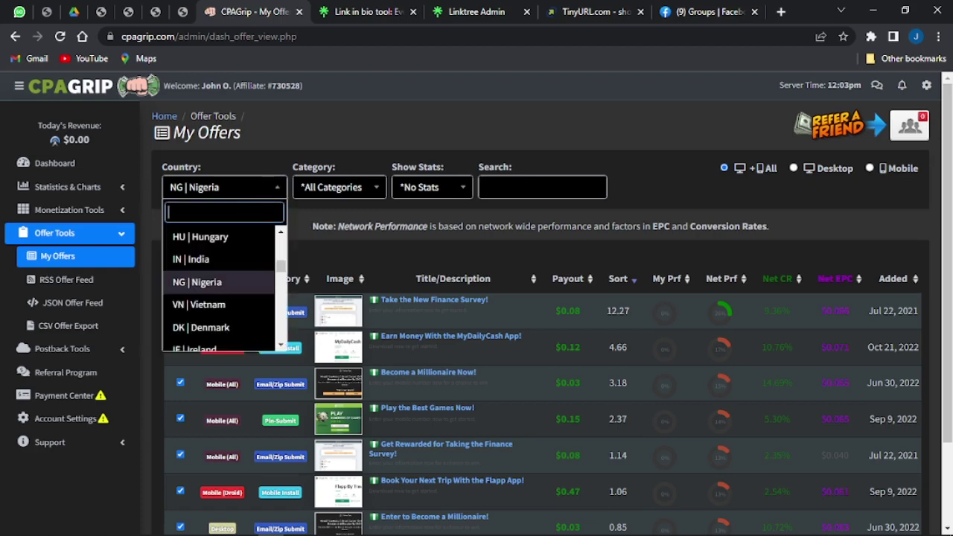
{"action": "type", "text": "us"}
{"action": "key", "text": "Return"}
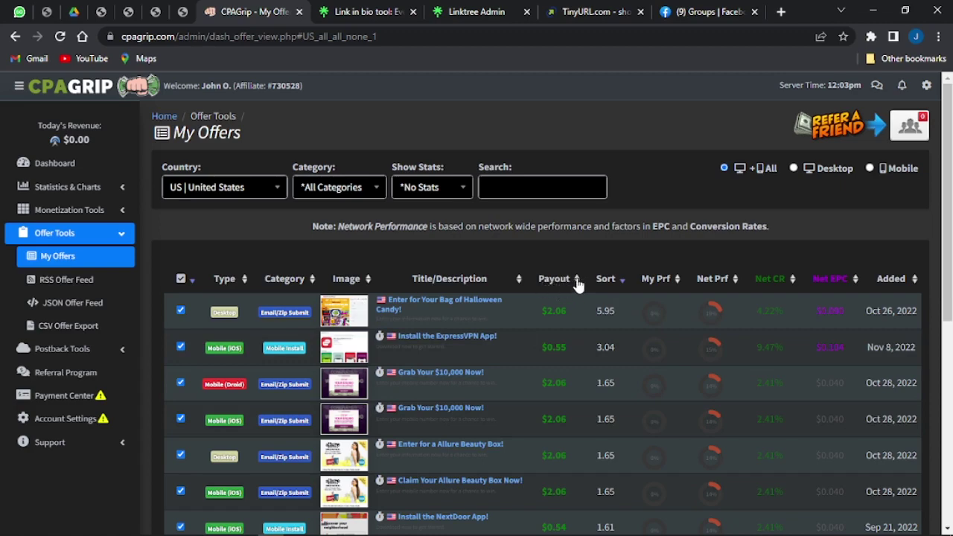
Step: Sort the US offers by payout, highest first, and scroll through the table
{"action": "left_click", "coordinate": [578, 283]}
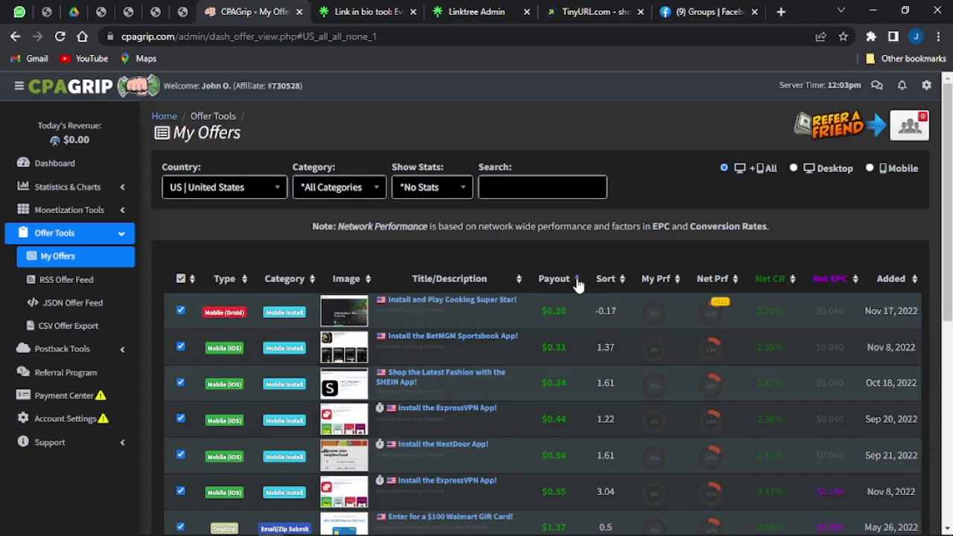
{"action": "left_click", "coordinate": [578, 282]}
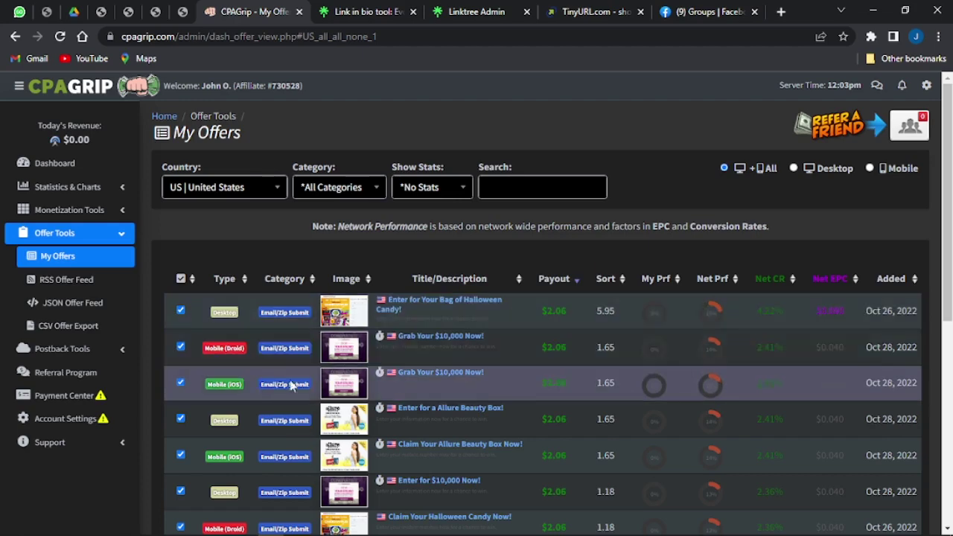
{"action": "scroll", "coordinate": [632, 303], "scroll_direction": "down", "scroll_amount": 1}
{"action": "scroll", "coordinate": [632, 310], "scroll_direction": "down", "scroll_amount": 1}
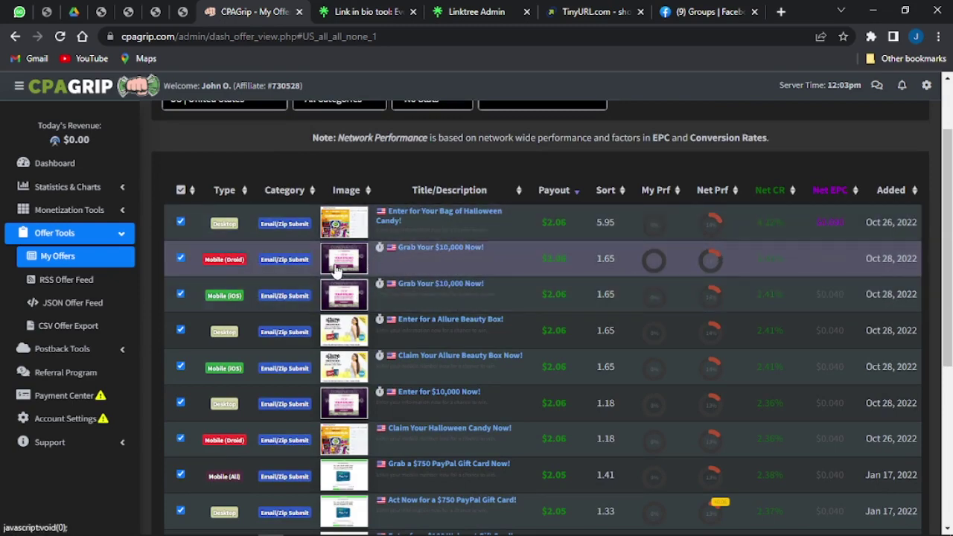
Step: Copy the 'Grab Your $10,000 Now!' offer's tracking link and switch to Linktree
{"action": "left_click", "coordinate": [422, 253]}
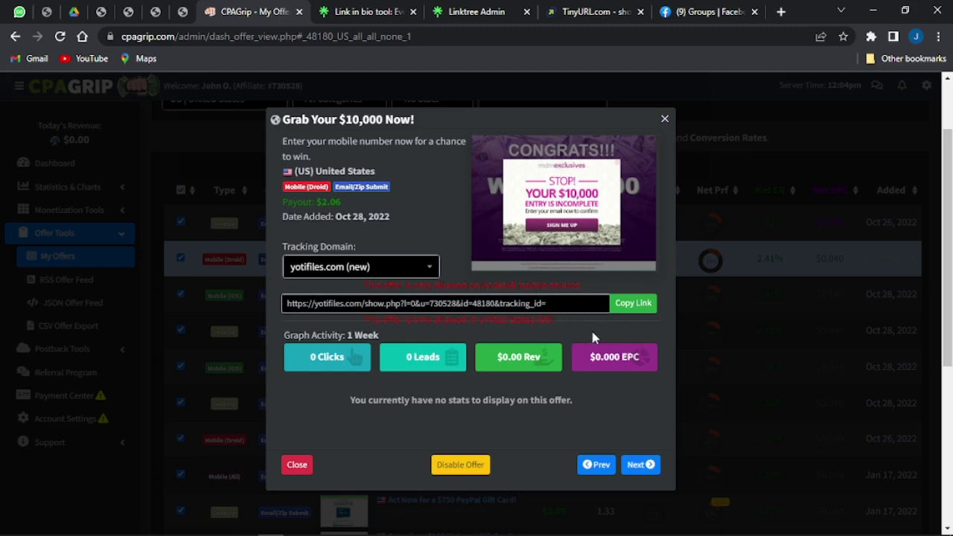
{"action": "left_click", "coordinate": [633, 304]}
{"action": "left_click", "coordinate": [385, 9]}
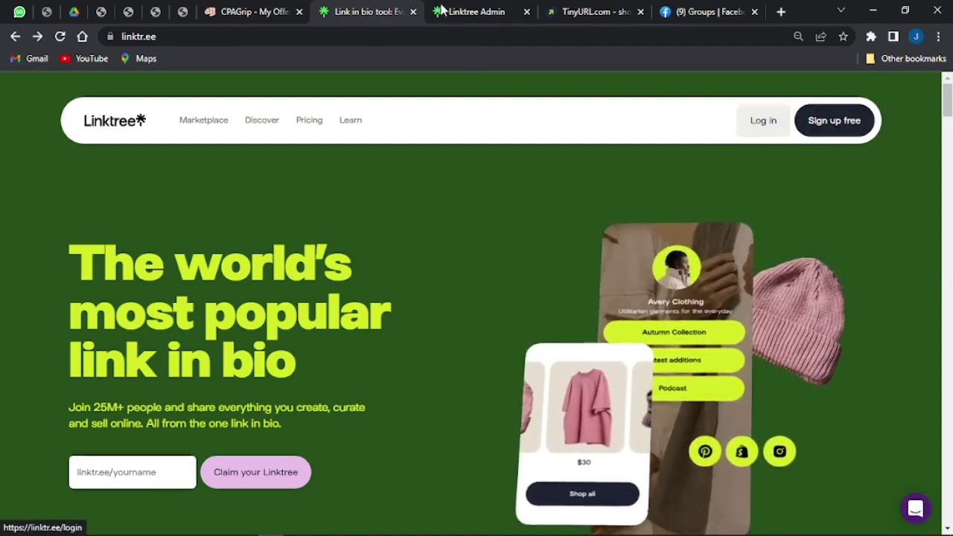
Step: Delete the untitled, Halloween Candy and 'Grab Your $10,000 Now!' links from Linktree admin
{"action": "left_click", "coordinate": [470, 11]}
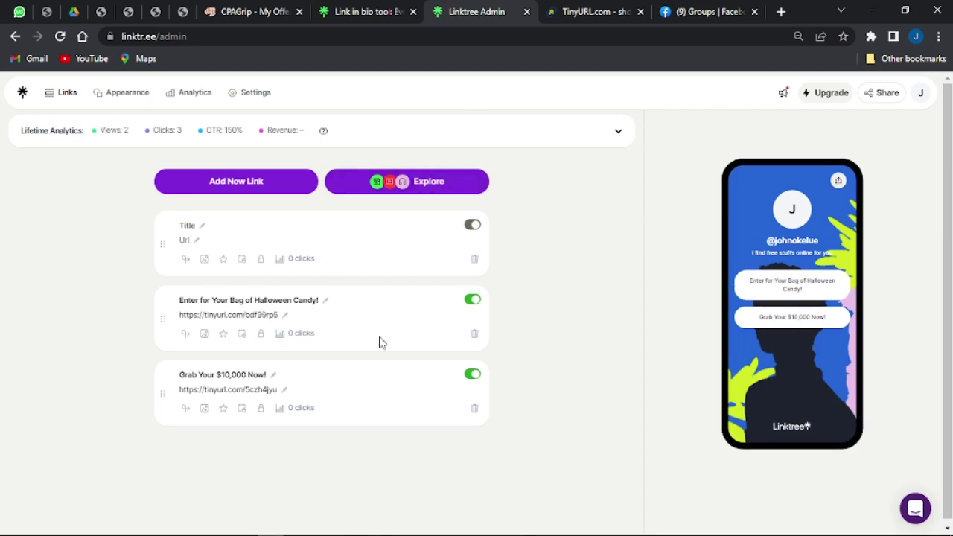
{"action": "left_click", "coordinate": [474, 260]}
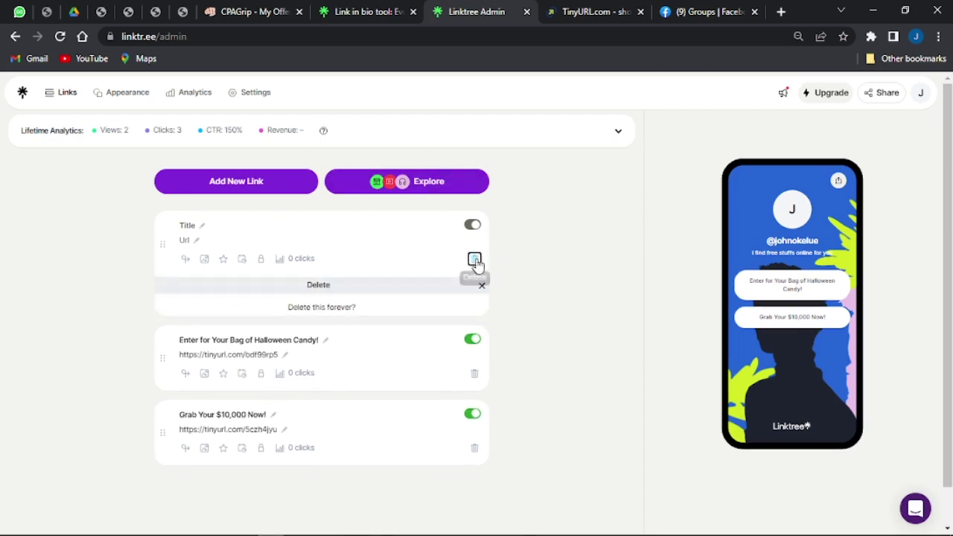
{"action": "left_click", "coordinate": [404, 332]}
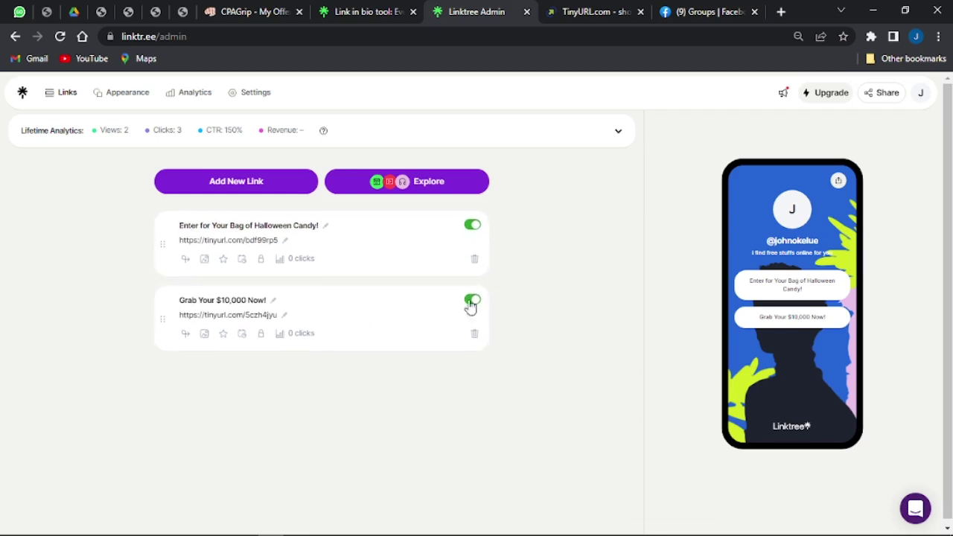
{"action": "left_click", "coordinate": [475, 259]}
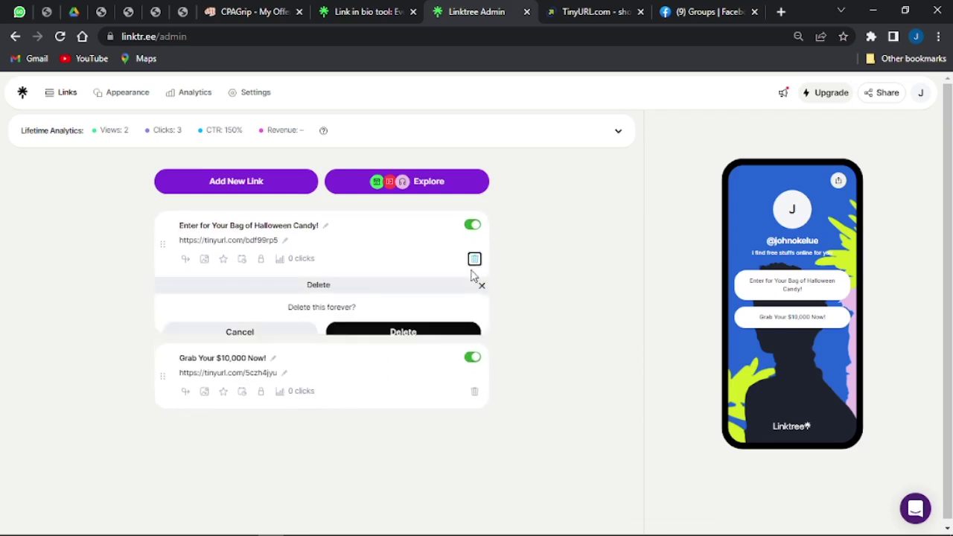
{"action": "left_click", "coordinate": [431, 335]}
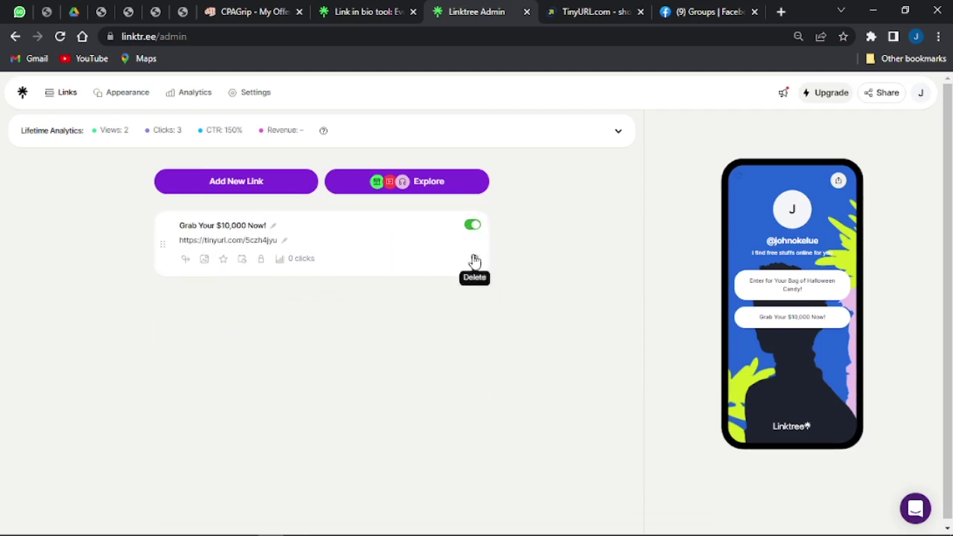
{"action": "left_click", "coordinate": [475, 259]}
{"action": "left_click", "coordinate": [419, 339]}
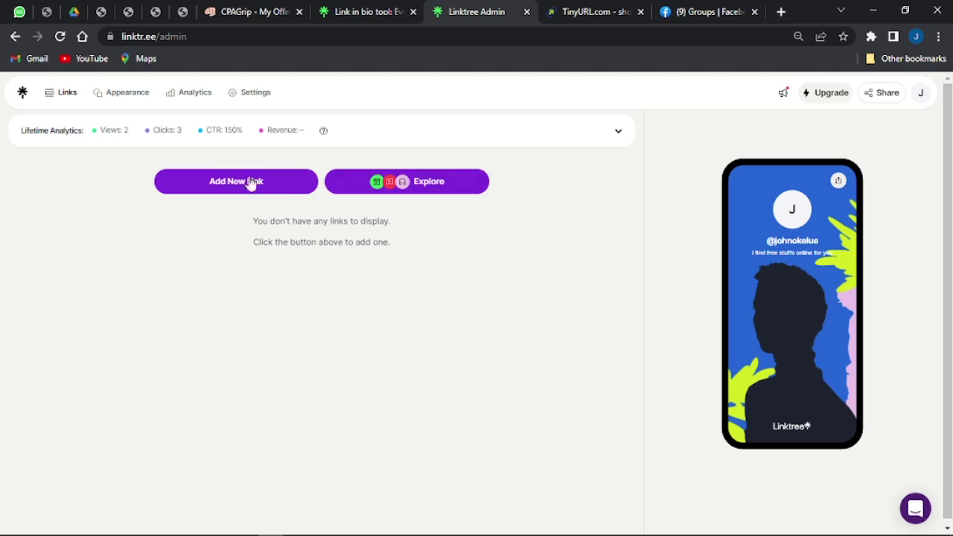
Step: Add a new Linktree link titled with the copied 'Grab Your $10,000 Now!' offer name
{"action": "left_click", "coordinate": [222, 193]}
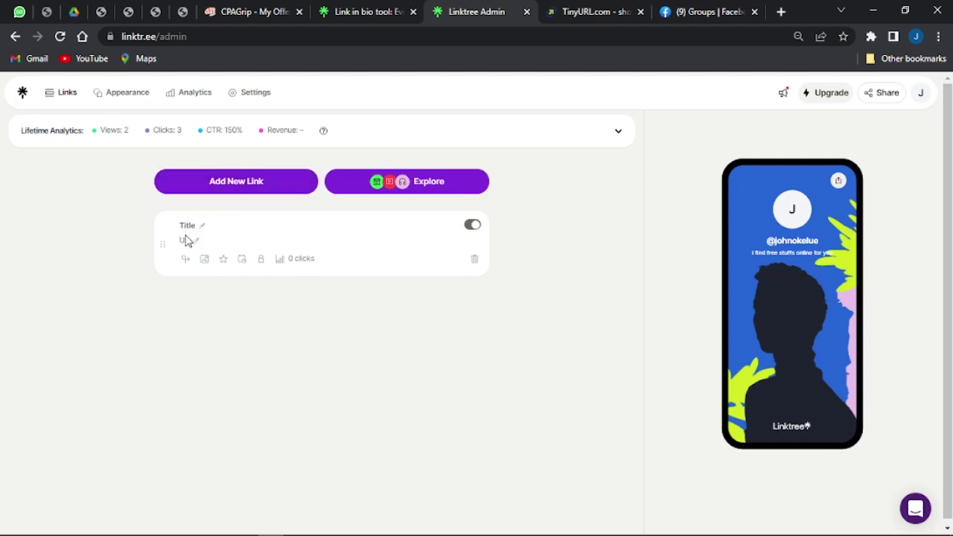
{"action": "left_click", "coordinate": [203, 226]}
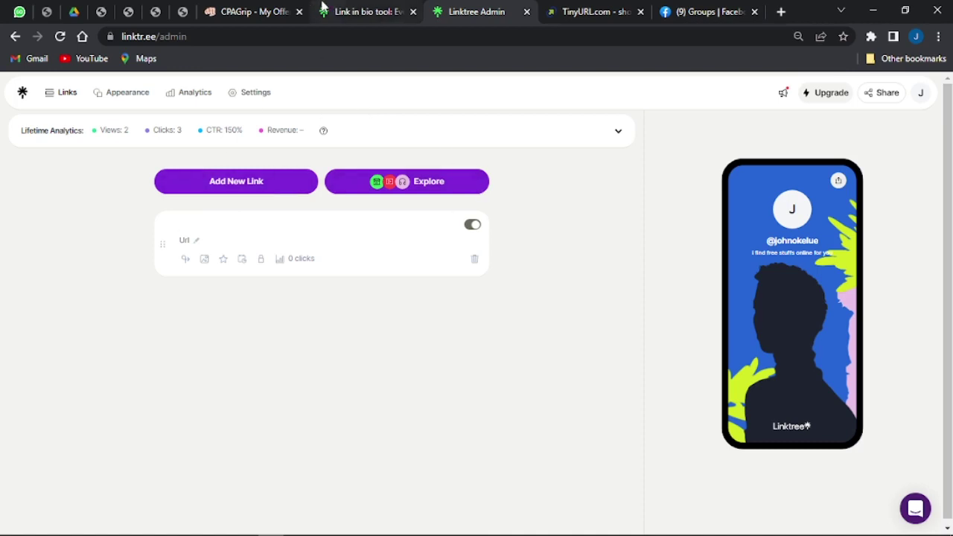
{"action": "left_click", "coordinate": [260, 10]}
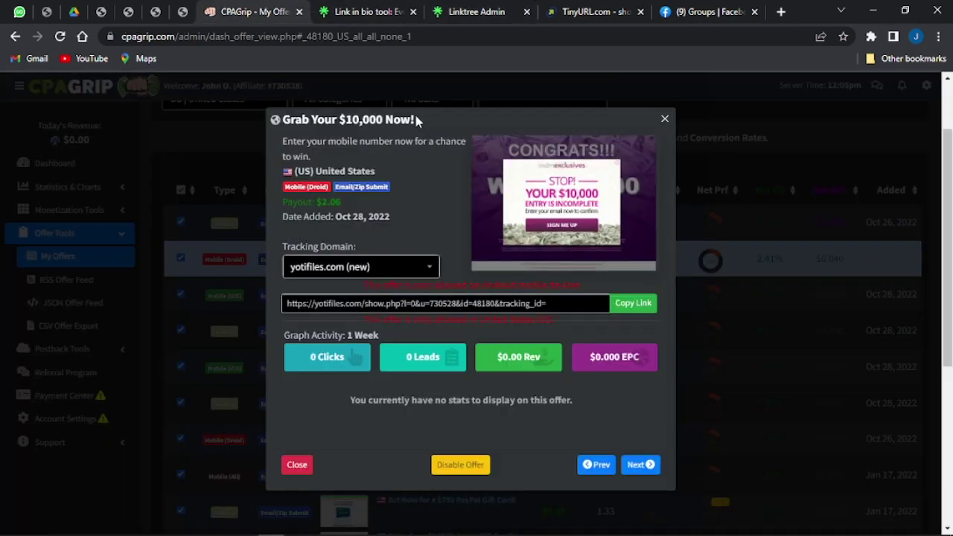
{"action": "left_click_drag", "start_coordinate": [416, 121], "coordinate": [282, 121]}
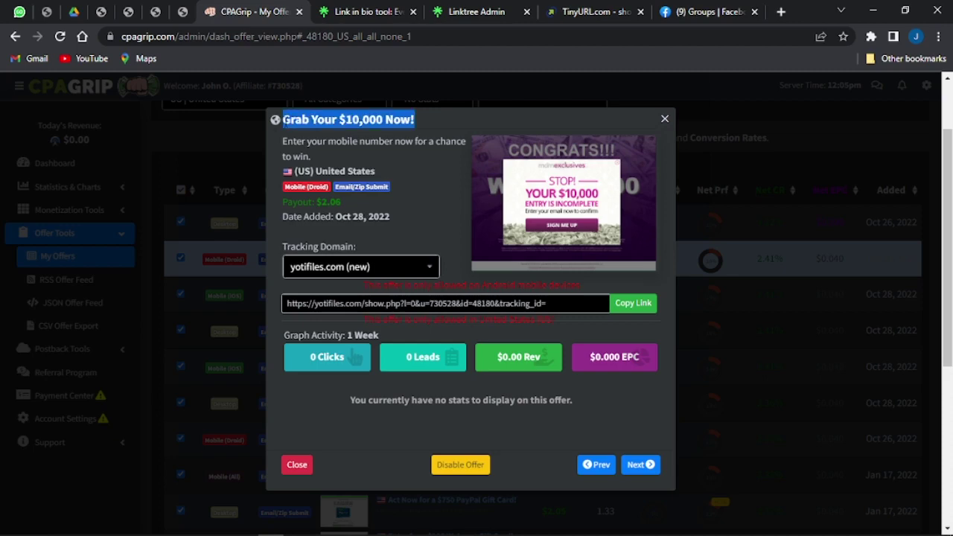
{"action": "left_click", "coordinate": [491, 11]}
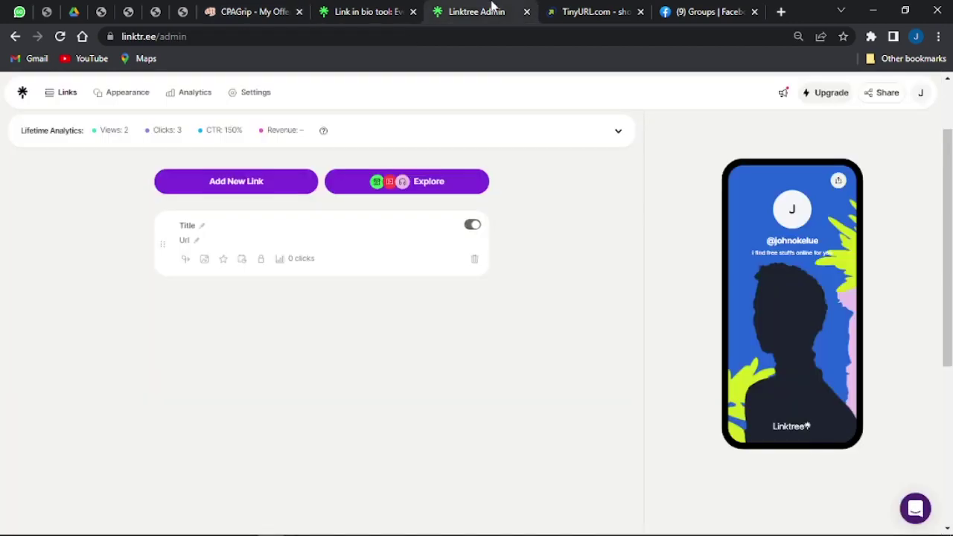
{"action": "left_click", "coordinate": [204, 228]}
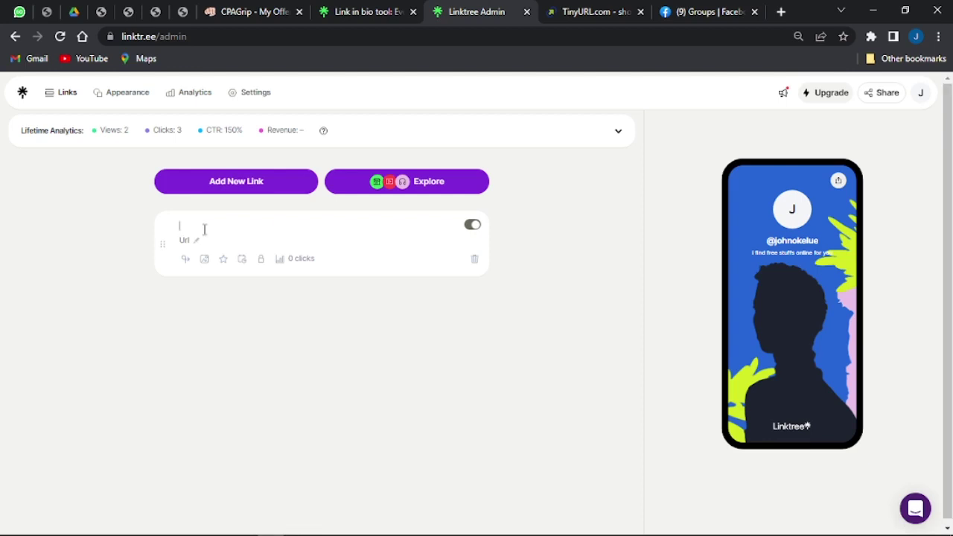
{"action": "key", "text": "ctrl+v"}
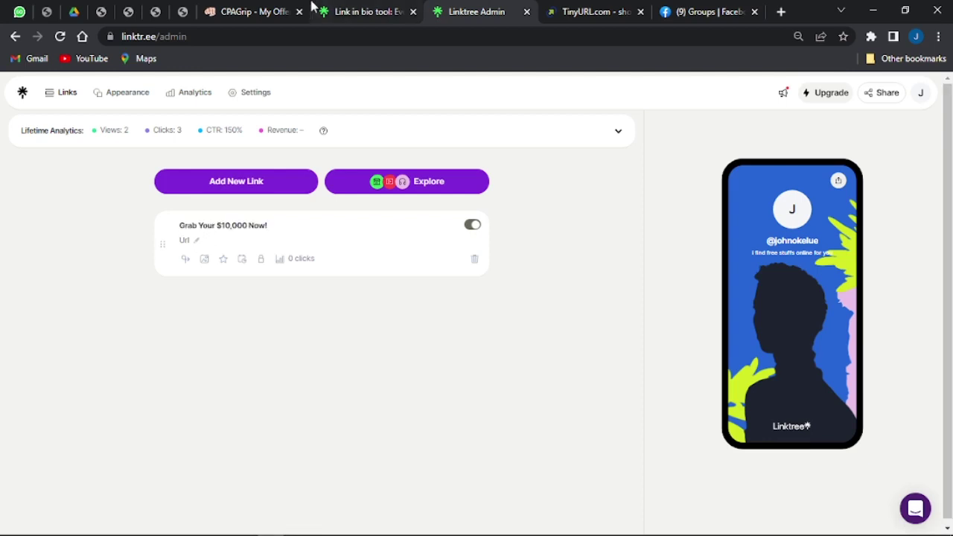
Step: Paste the offer's CPAGrip tracking link as the link URL, then add another blank link
{"action": "left_click", "coordinate": [254, 11]}
{"action": "left_click", "coordinate": [631, 304]}
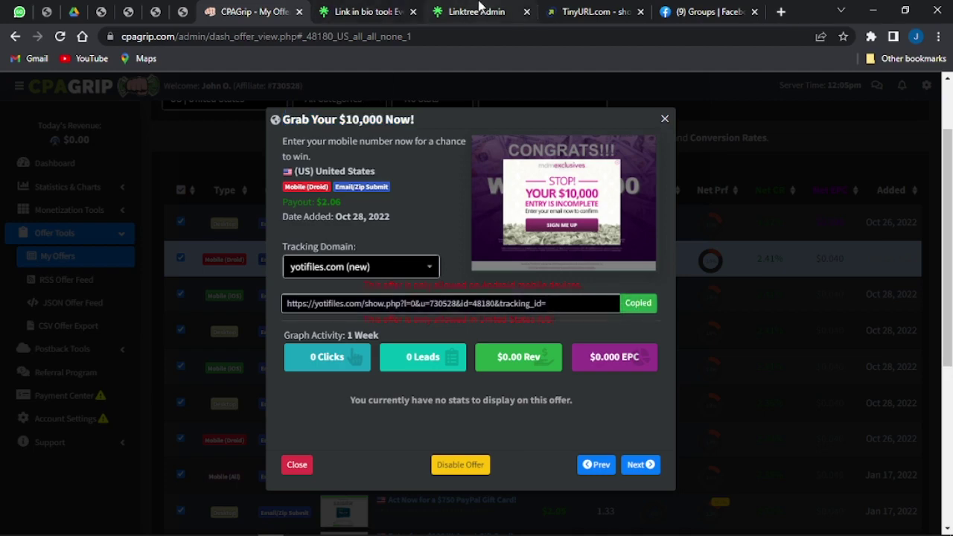
{"action": "left_click", "coordinate": [469, 20]}
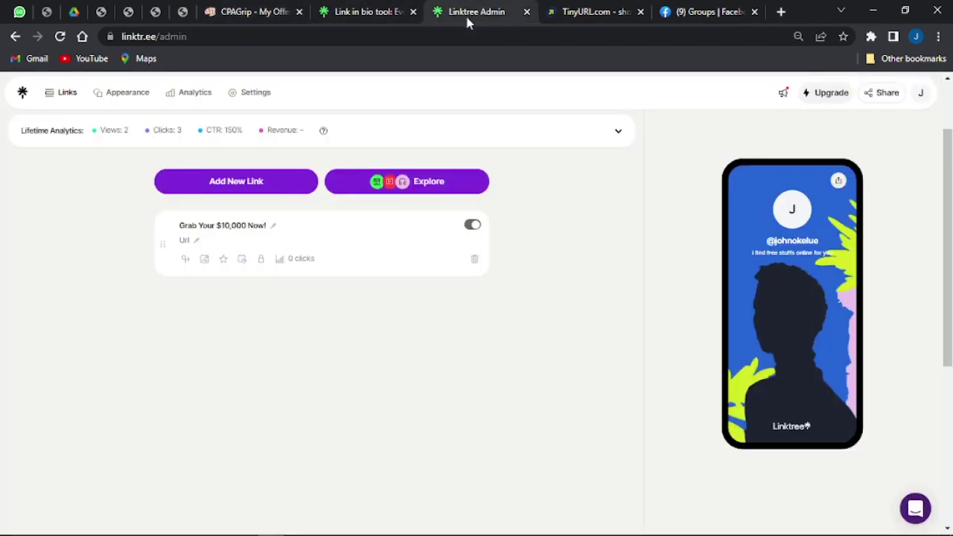
{"action": "left_click", "coordinate": [199, 242]}
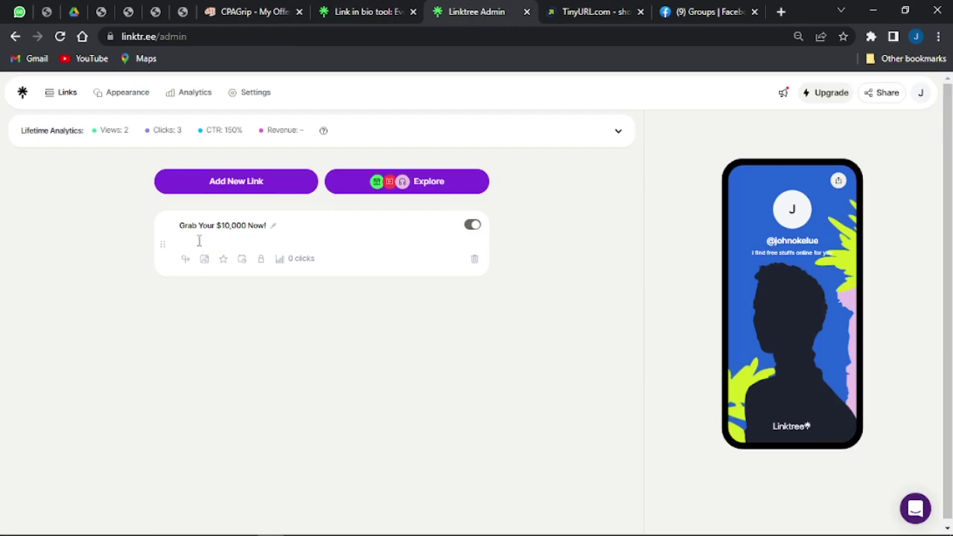
{"action": "key", "text": "ctrl+v"}
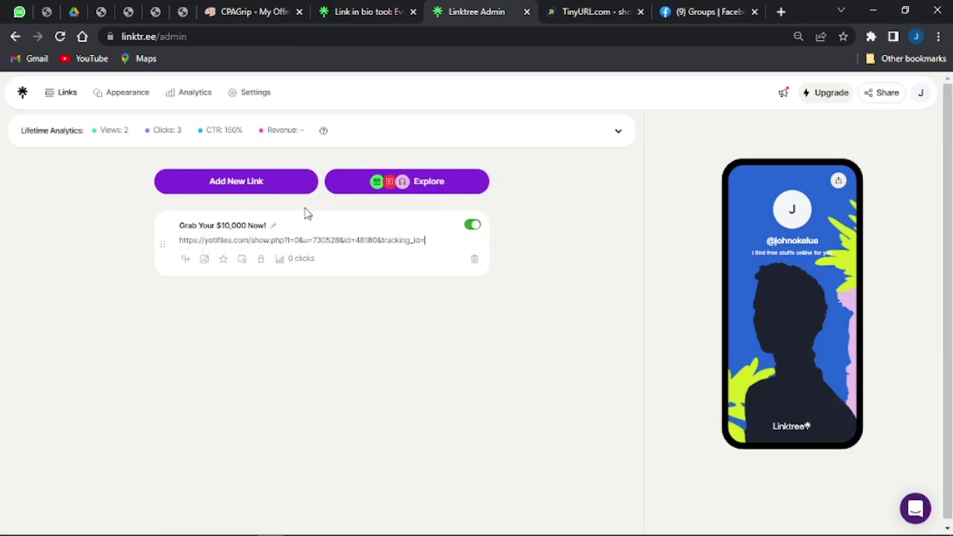
{"action": "left_click", "coordinate": [231, 181]}
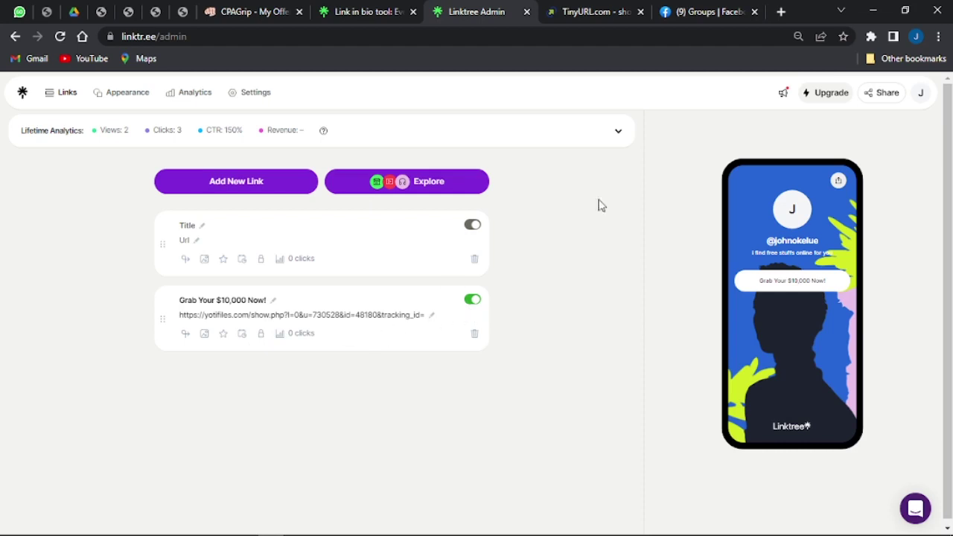
Step: Title the new link 'Enter for Your Bag of Halloween Candy!' copied from CPAGrip
{"action": "left_click", "coordinate": [582, 9]}
{"action": "left_click", "coordinate": [201, 231]}
{"action": "left_click", "coordinate": [259, 9]}
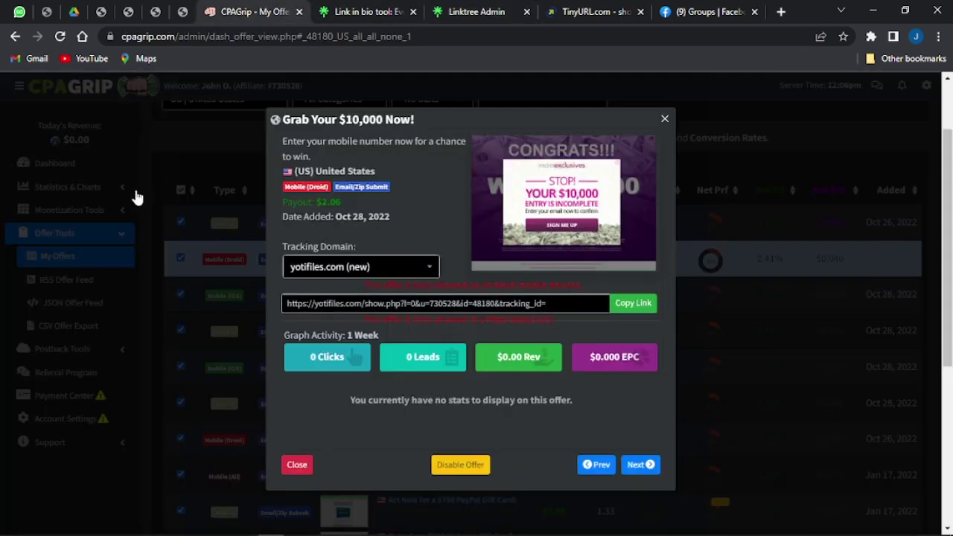
{"action": "left_click", "coordinate": [664, 121]}
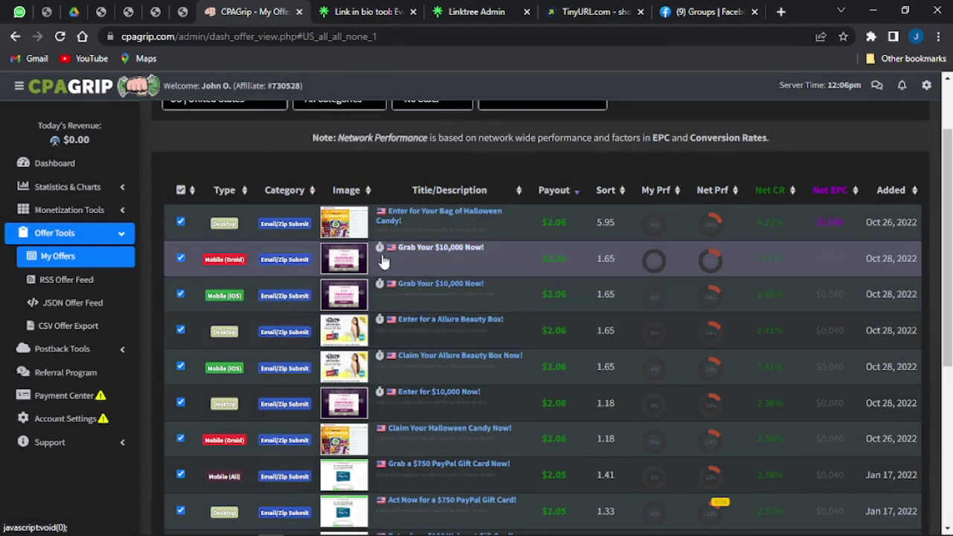
{"action": "left_click", "coordinate": [392, 224]}
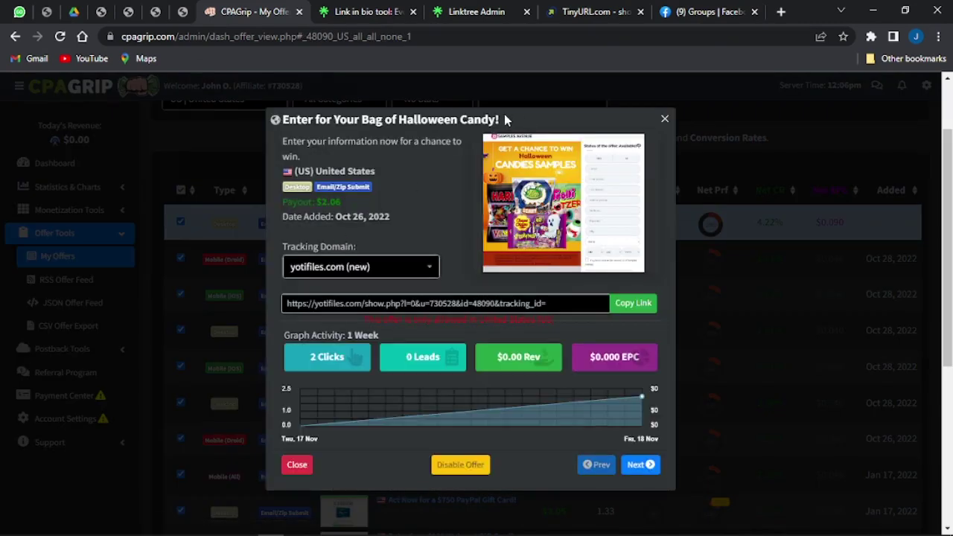
{"action": "left_click_drag", "start_coordinate": [499, 120], "coordinate": [291, 125]}
{"action": "key", "text": "ctrl+c"}
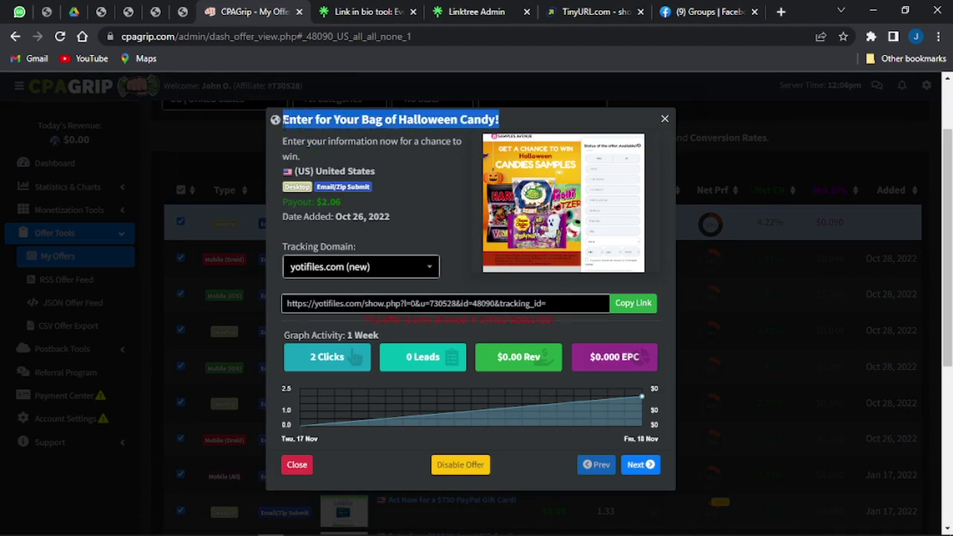
{"action": "left_click", "coordinate": [454, 11]}
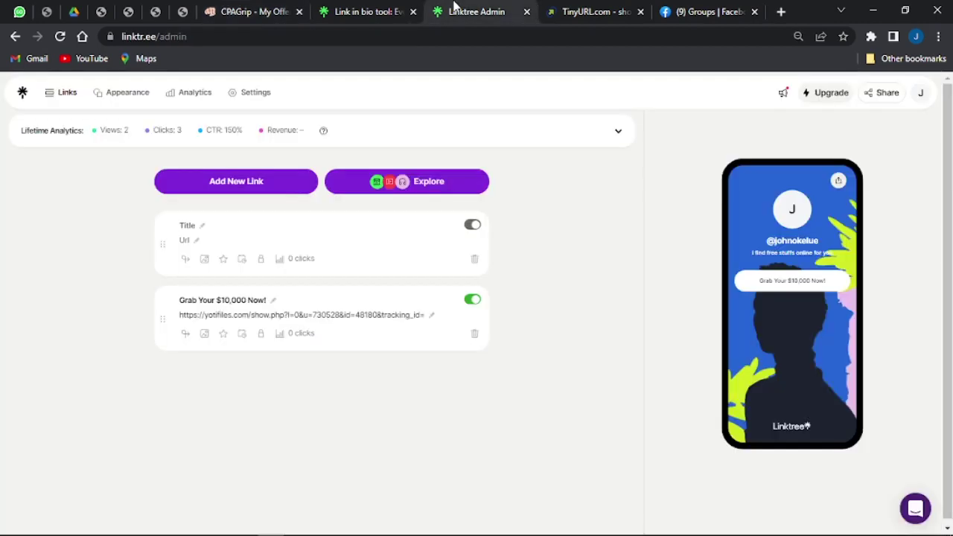
{"action": "left_click", "coordinate": [201, 226]}
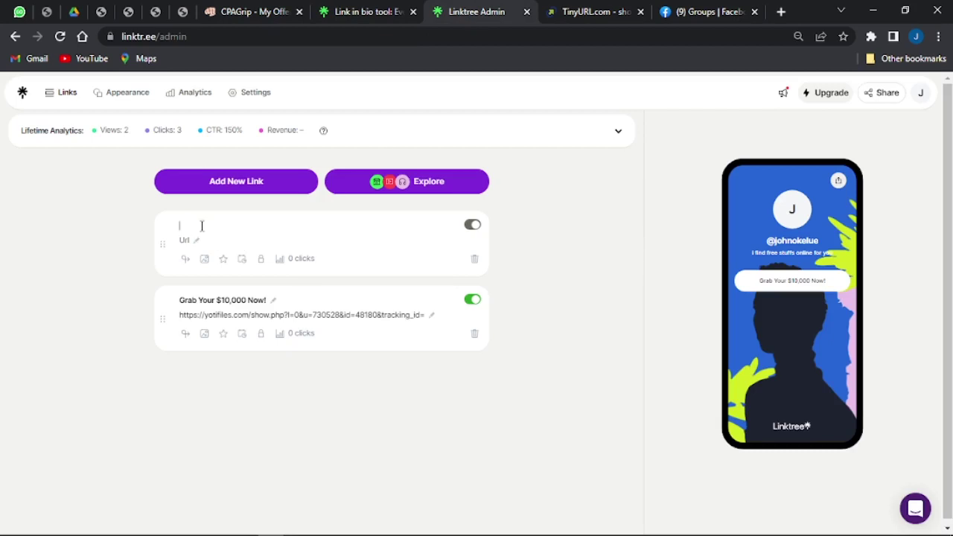
{"action": "key", "text": "ctrl+v"}
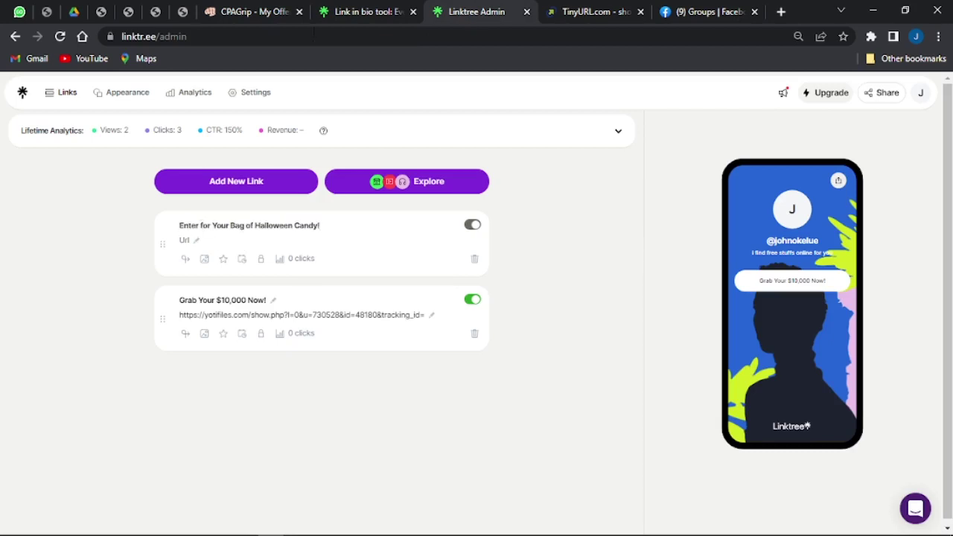
Step: Paste the Halloween Candy tracking link as the URL and add another blank link
{"action": "left_click", "coordinate": [281, 13]}
{"action": "left_click", "coordinate": [633, 304]}
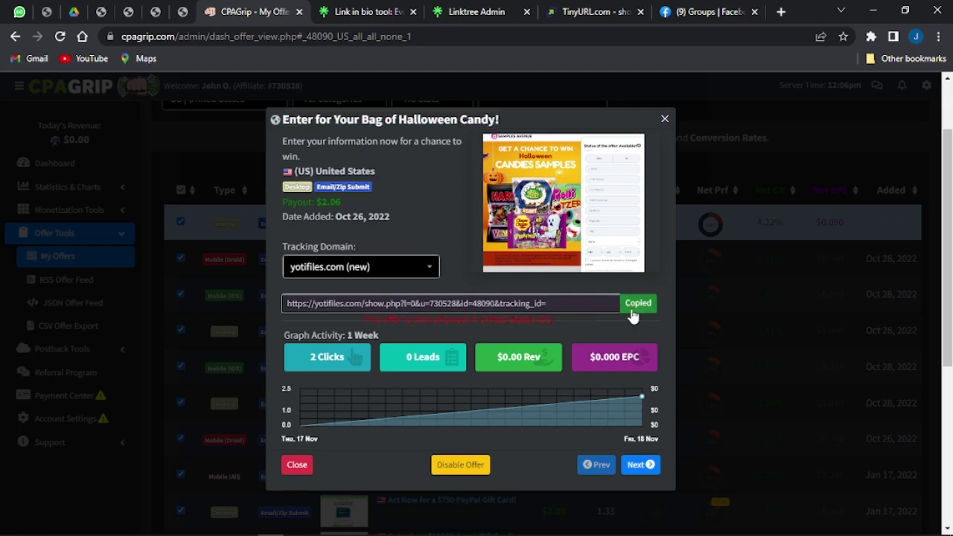
{"action": "left_click", "coordinate": [495, 9]}
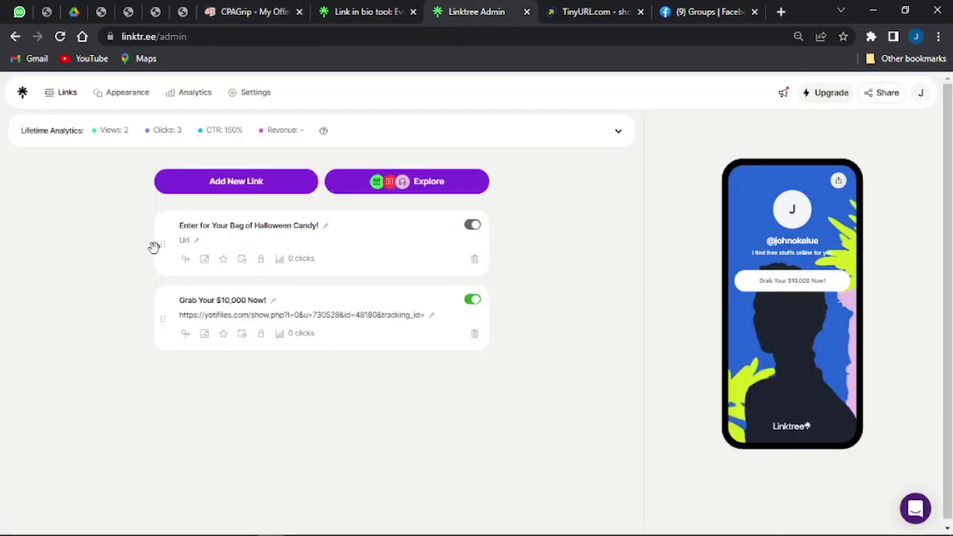
{"action": "left_click", "coordinate": [198, 242]}
{"action": "key", "text": "ctrl+v"}
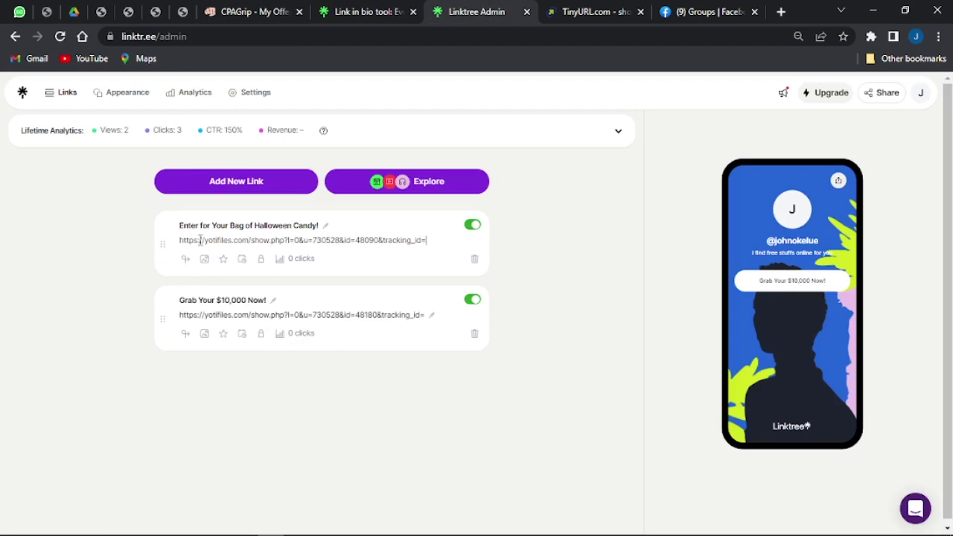
{"action": "left_click", "coordinate": [214, 186]}
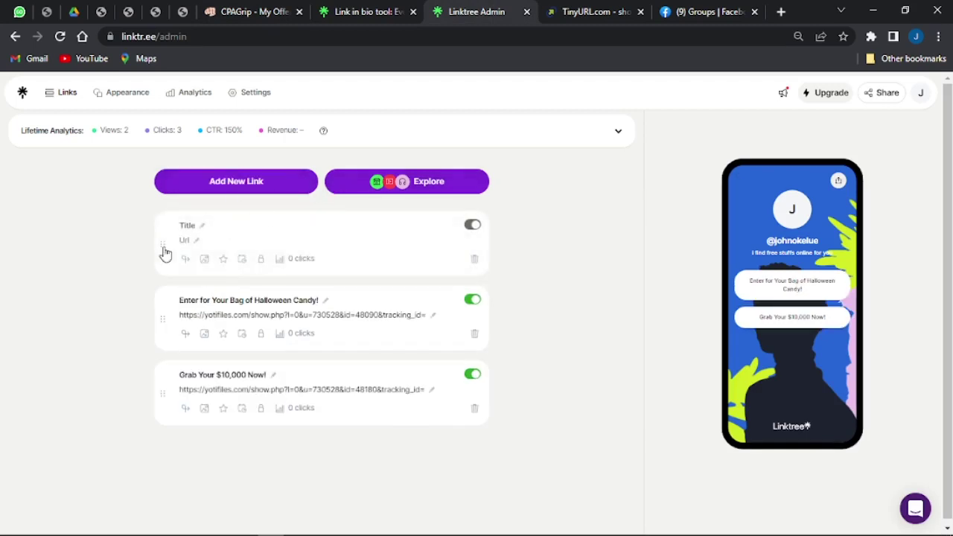
{"action": "left_click", "coordinate": [272, 8]}
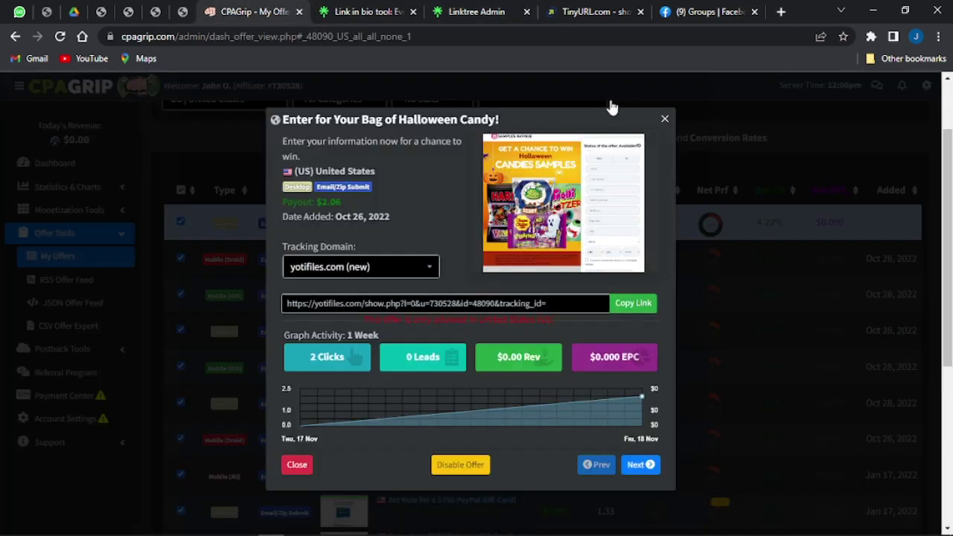
Step: Open the 'Claim Your Allure Beauty Box Now!' offer in CPAGrip and select its title
{"action": "left_click", "coordinate": [664, 119]}
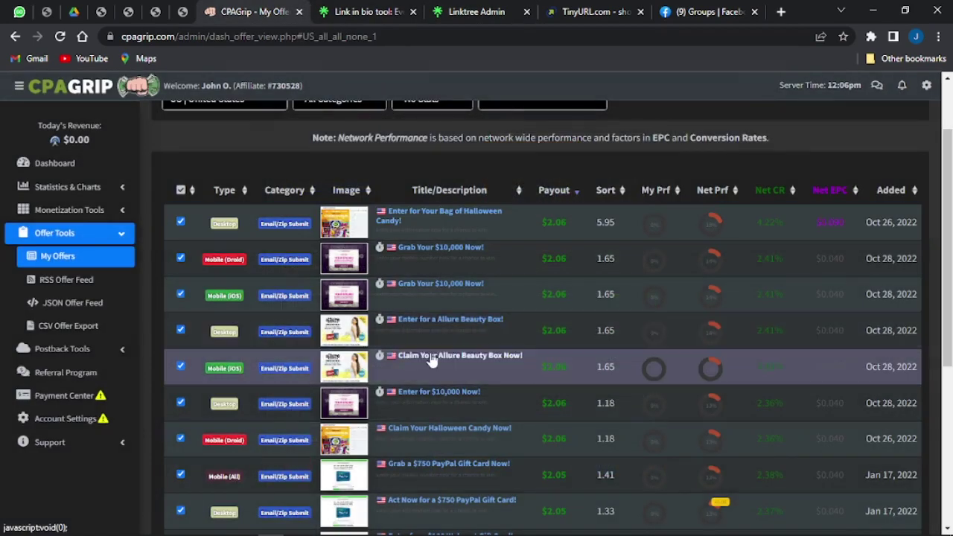
{"action": "left_click", "coordinate": [413, 360]}
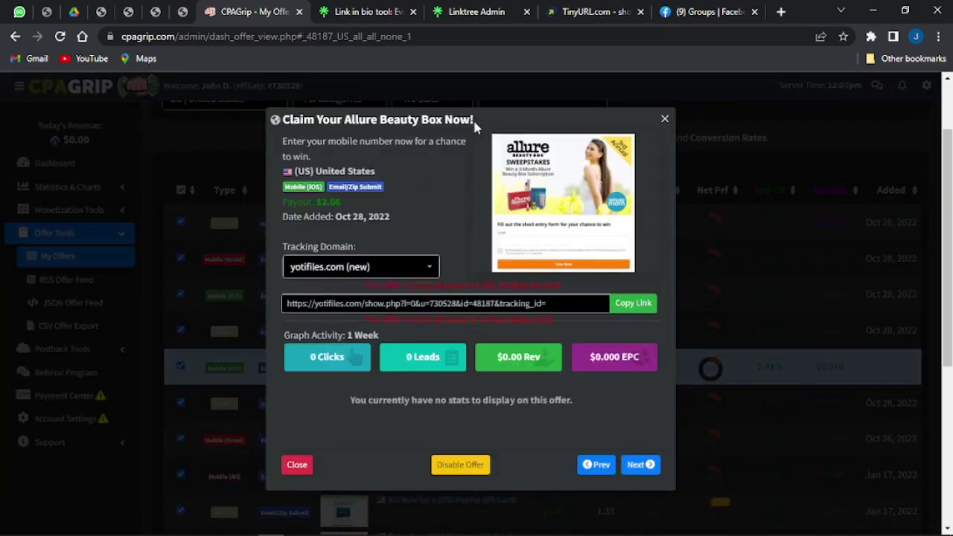
{"action": "left_click_drag", "start_coordinate": [476, 120], "coordinate": [271, 127]}
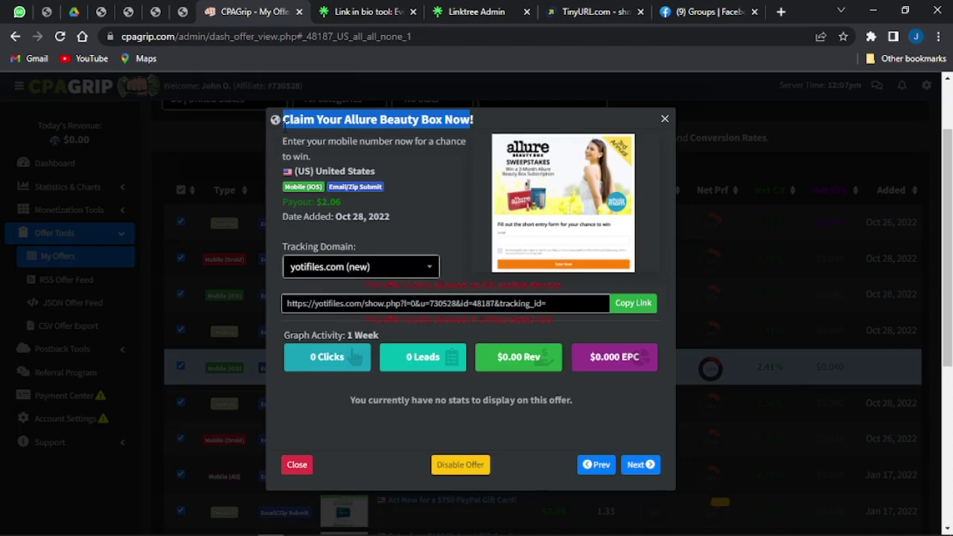
{"action": "left_click", "coordinate": [447, 9]}
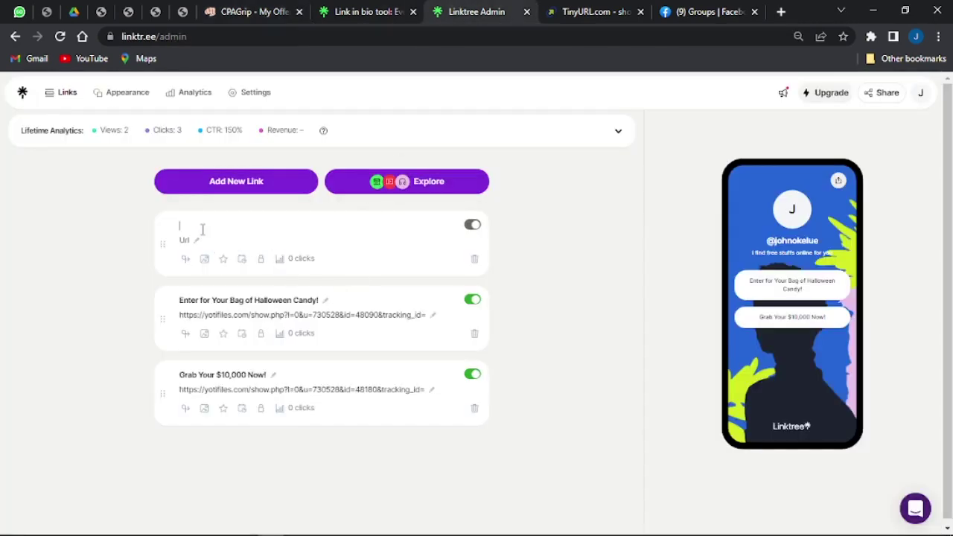
Step: Fill the new link with the Allure Beauty Box title and tracking URL, then add a blank link
{"action": "key", "text": "ctrl+v"}
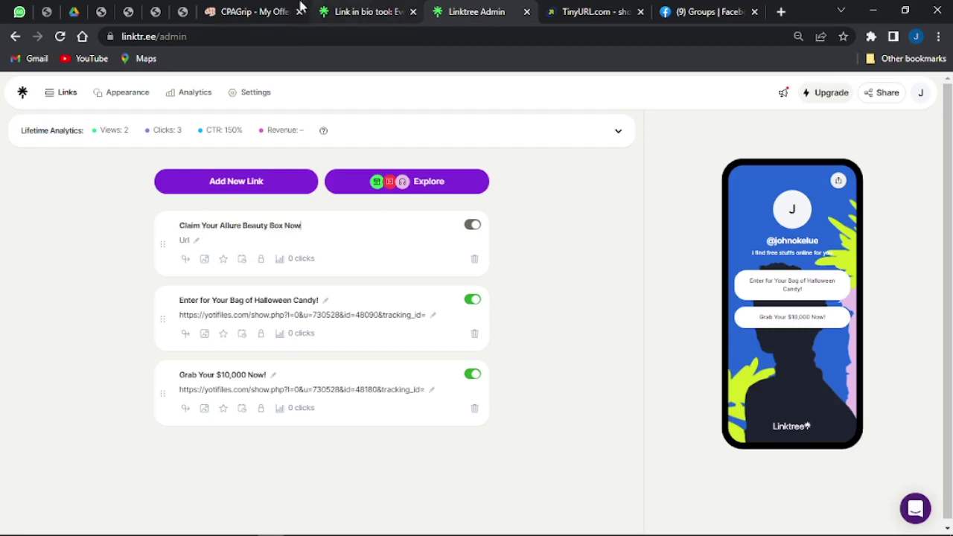
{"action": "left_click", "coordinate": [246, 11]}
{"action": "left_click", "coordinate": [624, 309]}
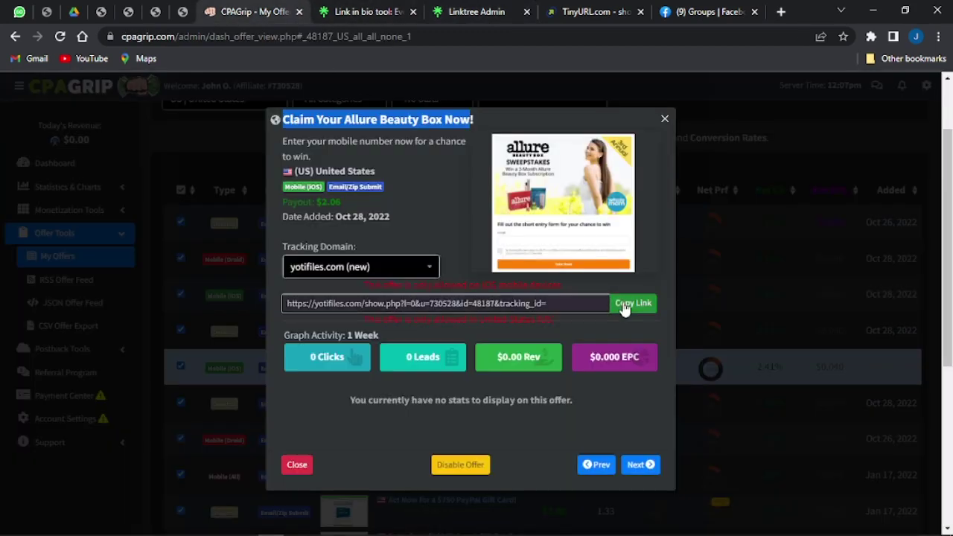
{"action": "left_click", "coordinate": [453, 9]}
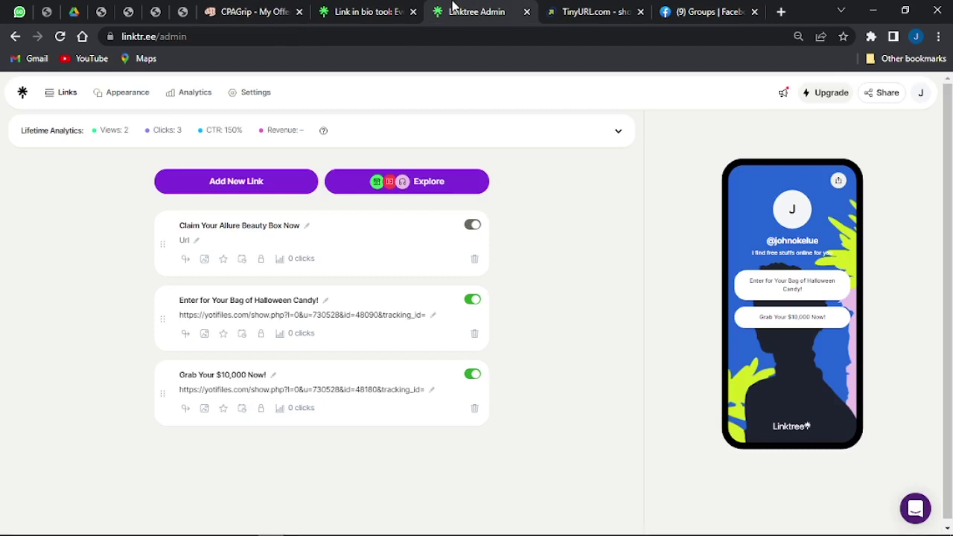
{"action": "left_click", "coordinate": [193, 243]}
{"action": "key", "text": "ctrl+v"}
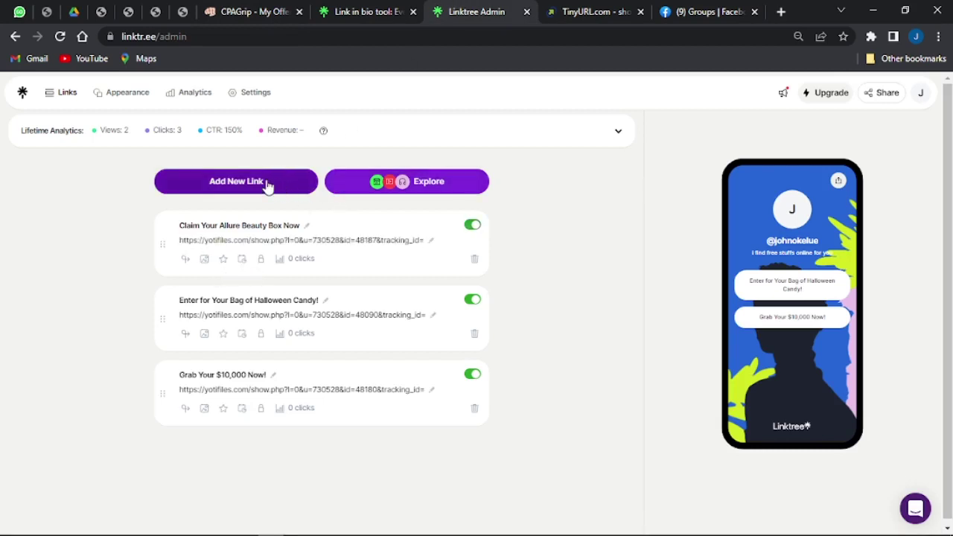
{"action": "left_click", "coordinate": [268, 185]}
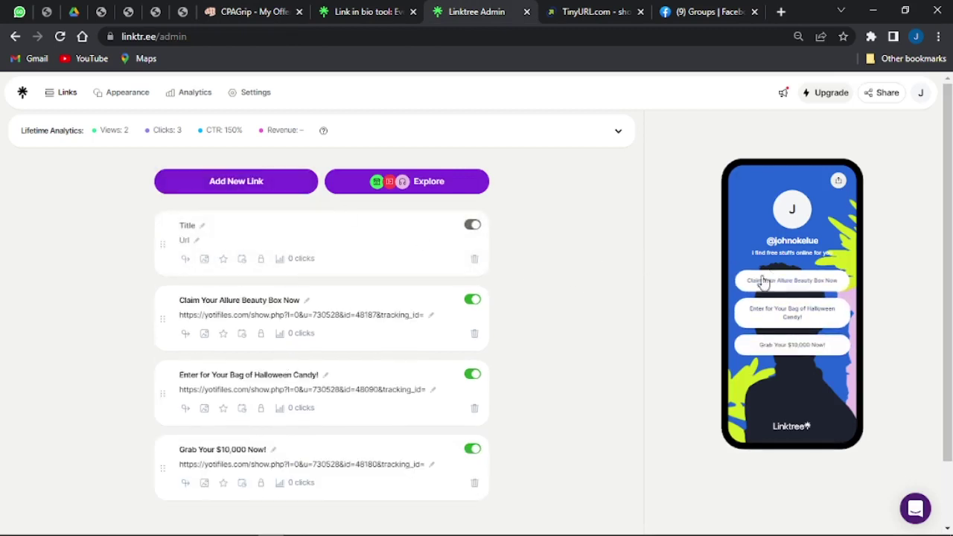
Step: Close the Allure offer details, scroll the offers table, and return to the Linktree link list
{"action": "left_click", "coordinate": [211, 9]}
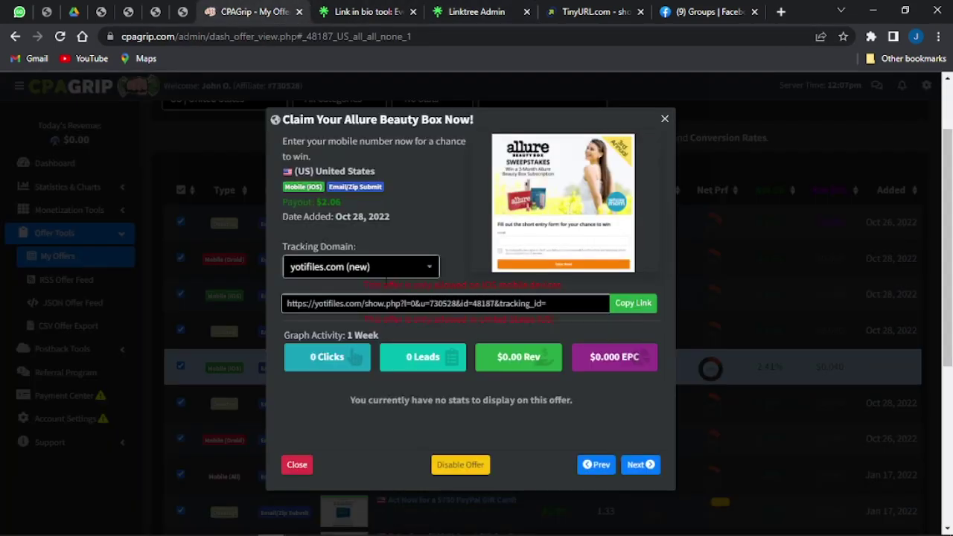
{"action": "left_click", "coordinate": [664, 121]}
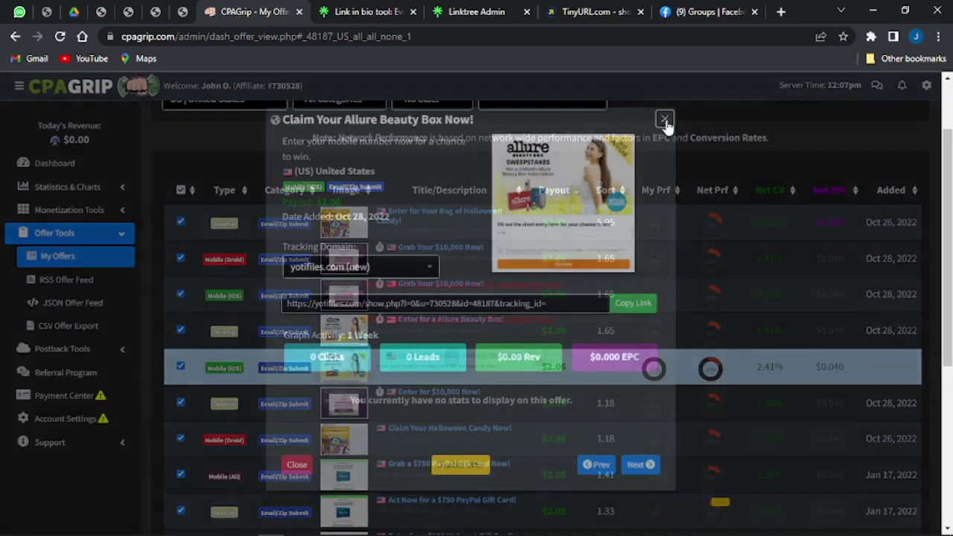
{"action": "scroll", "coordinate": [353, 370], "scroll_direction": "down", "scroll_amount": 3}
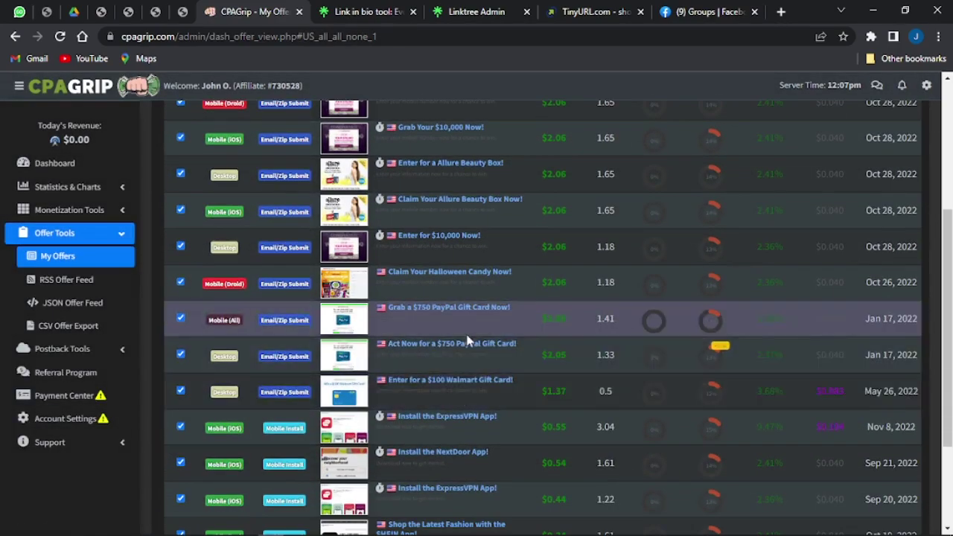
{"action": "scroll", "coordinate": [468, 341], "scroll_direction": "up", "scroll_amount": 4}
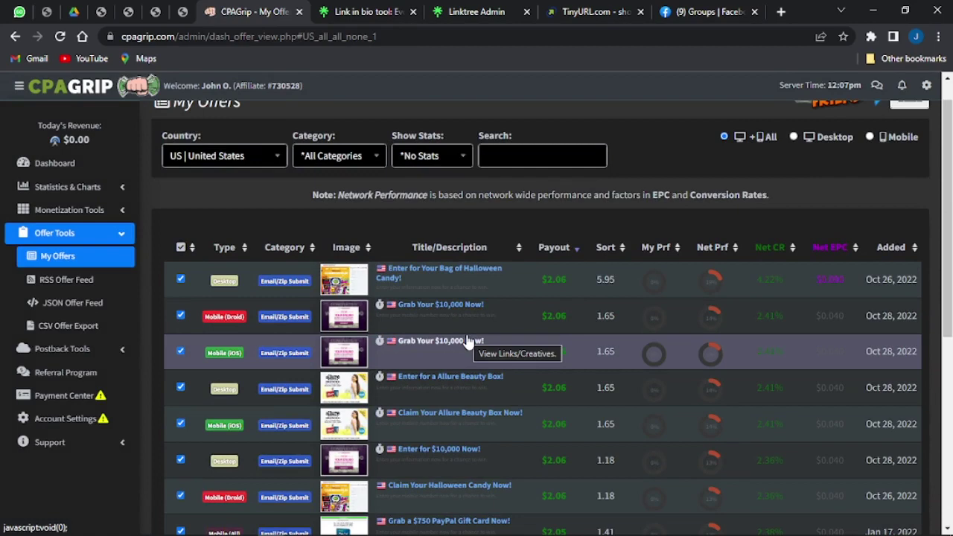
{"action": "scroll", "coordinate": [468, 340], "scroll_direction": "down", "scroll_amount": 1}
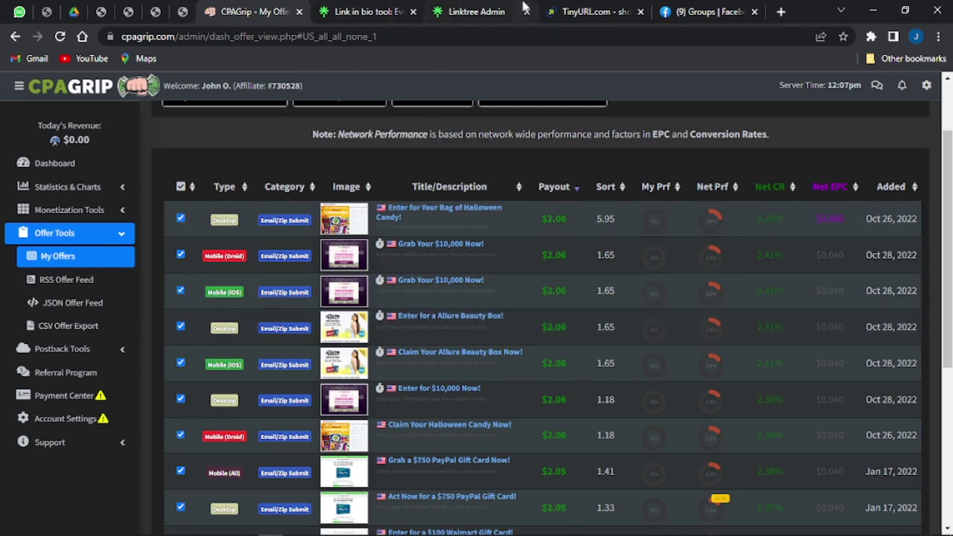
{"action": "left_click", "coordinate": [468, 9]}
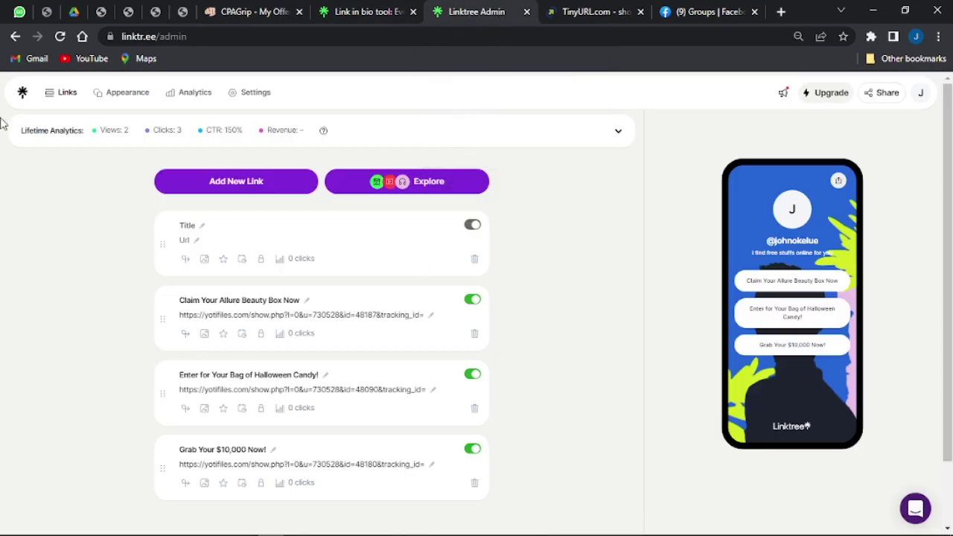
Step: Open Linktree Appearance to view the profile title and bio 'i find free stuffs online for you'
{"action": "left_click", "coordinate": [110, 95]}
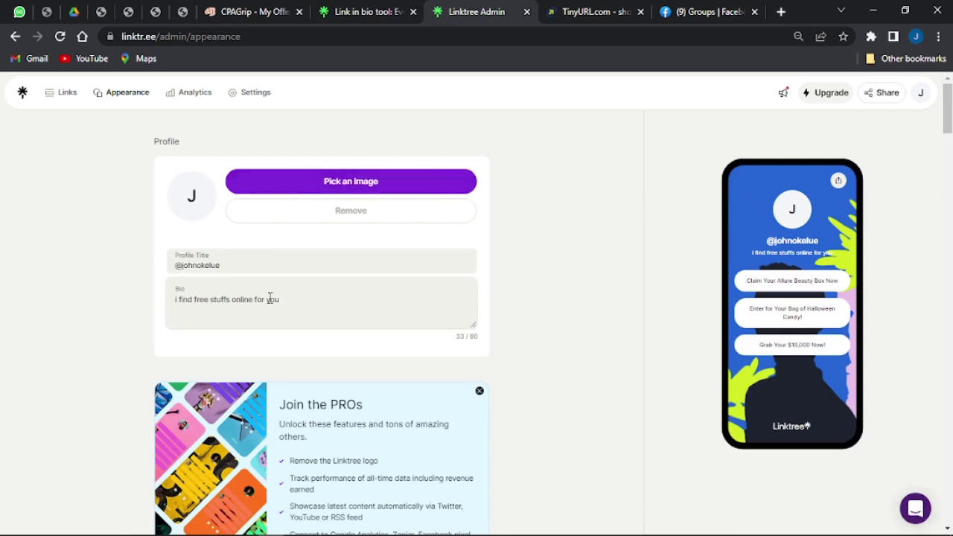
Step: Apply the Iris theme for yellow link buttons on a purple-orange background
{"action": "scroll", "coordinate": [270, 298], "scroll_direction": "down", "scroll_amount": 1}
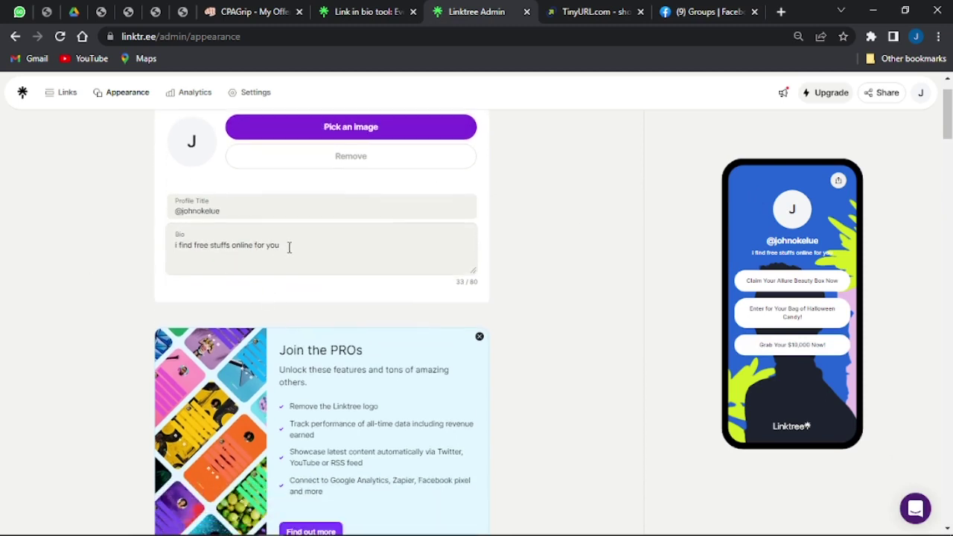
{"action": "left_click_drag", "start_coordinate": [289, 247], "coordinate": [177, 266]}
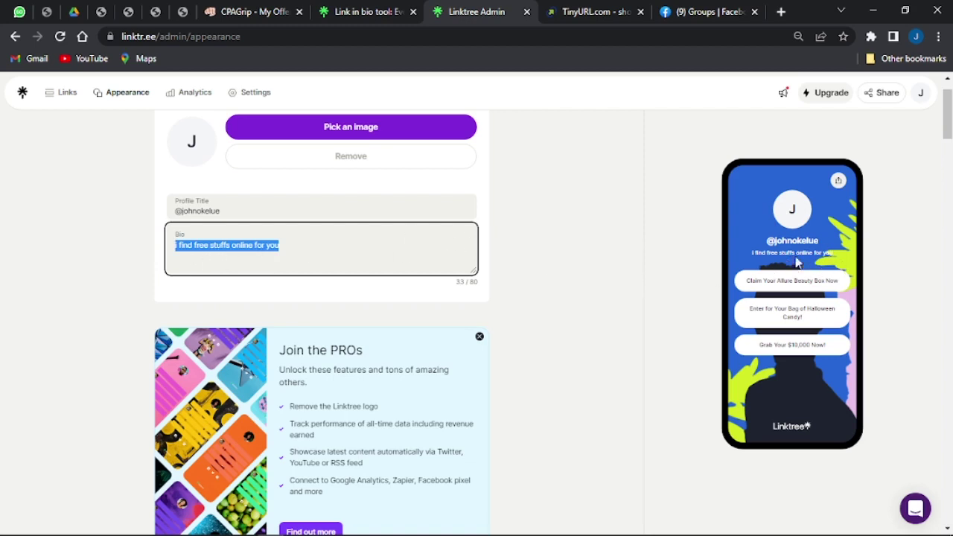
{"action": "scroll", "coordinate": [134, 308], "scroll_direction": "down", "scroll_amount": 4}
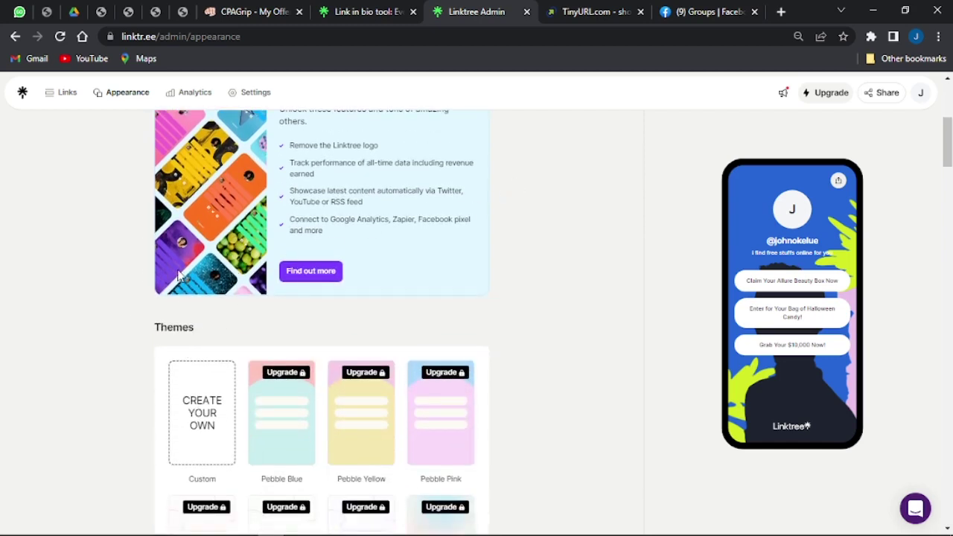
{"action": "scroll", "coordinate": [179, 275], "scroll_direction": "down", "scroll_amount": 2}
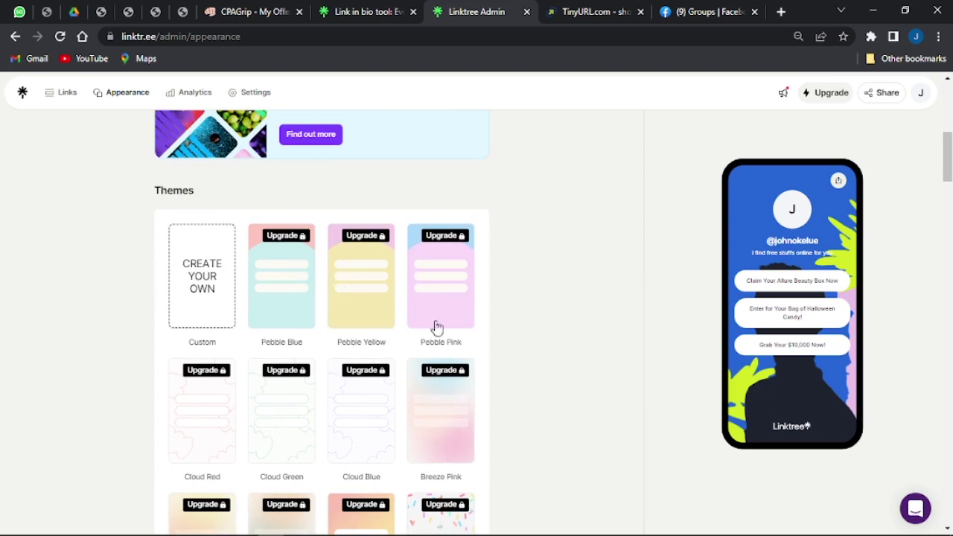
{"action": "scroll", "coordinate": [274, 408], "scroll_direction": "down", "scroll_amount": 5}
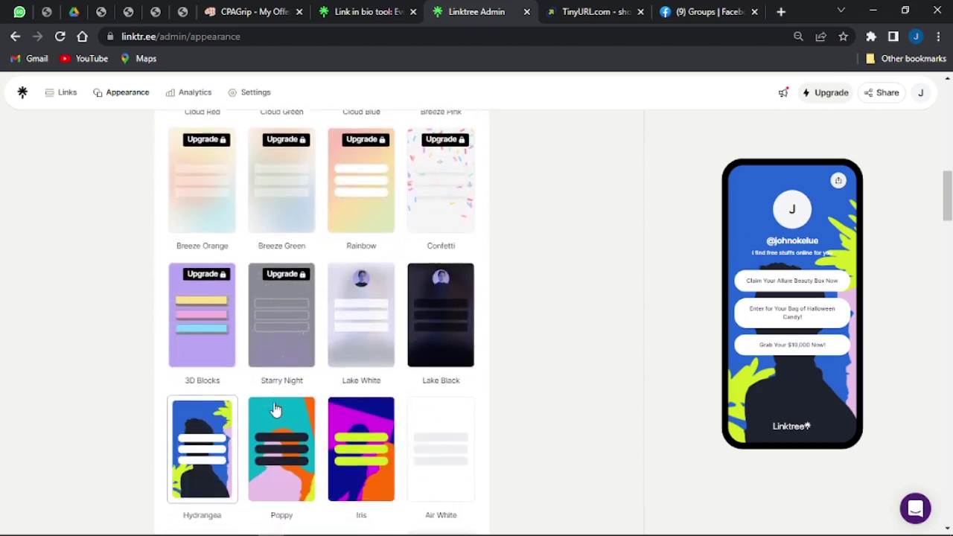
{"action": "scroll", "coordinate": [274, 408], "scroll_direction": "down", "scroll_amount": 1}
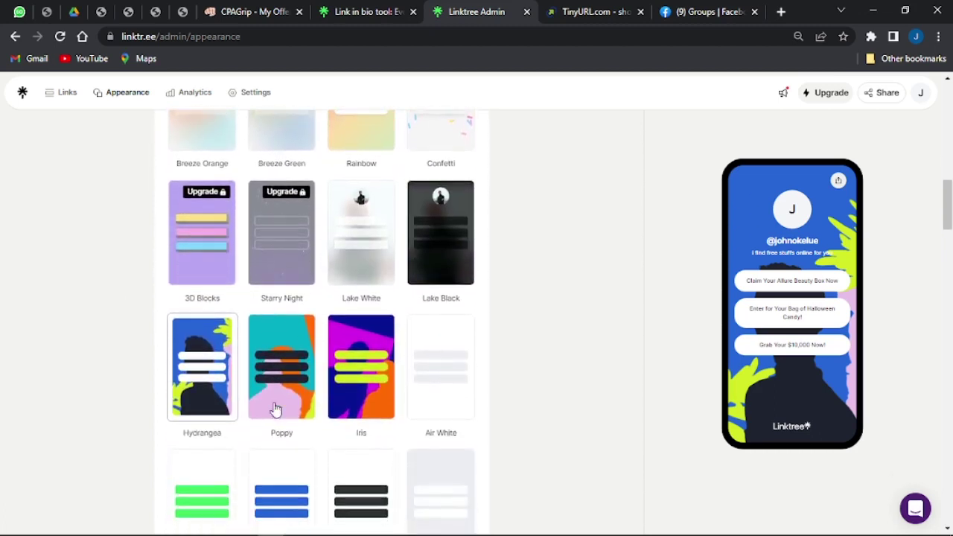
{"action": "left_click", "coordinate": [359, 377]}
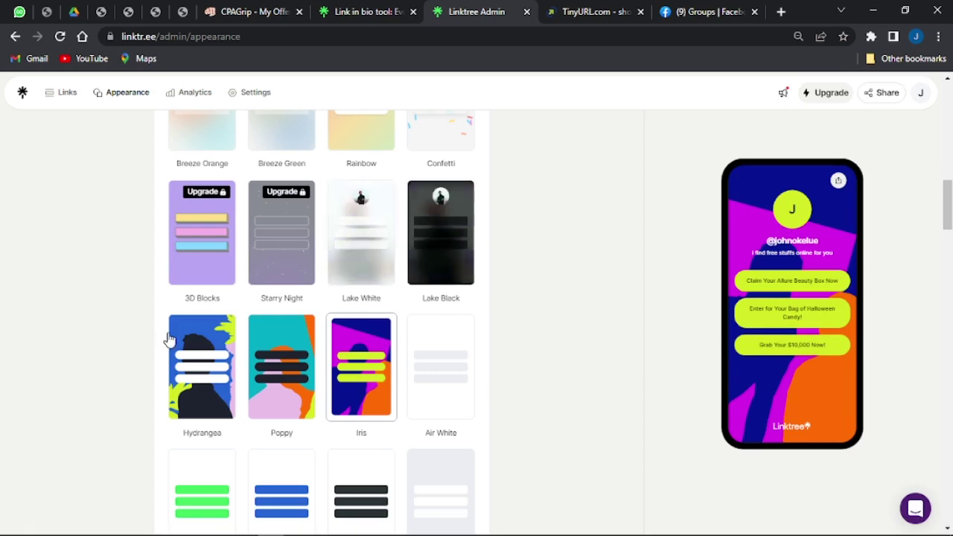
{"action": "scroll", "coordinate": [170, 340], "scroll_direction": "up", "scroll_amount": 10}
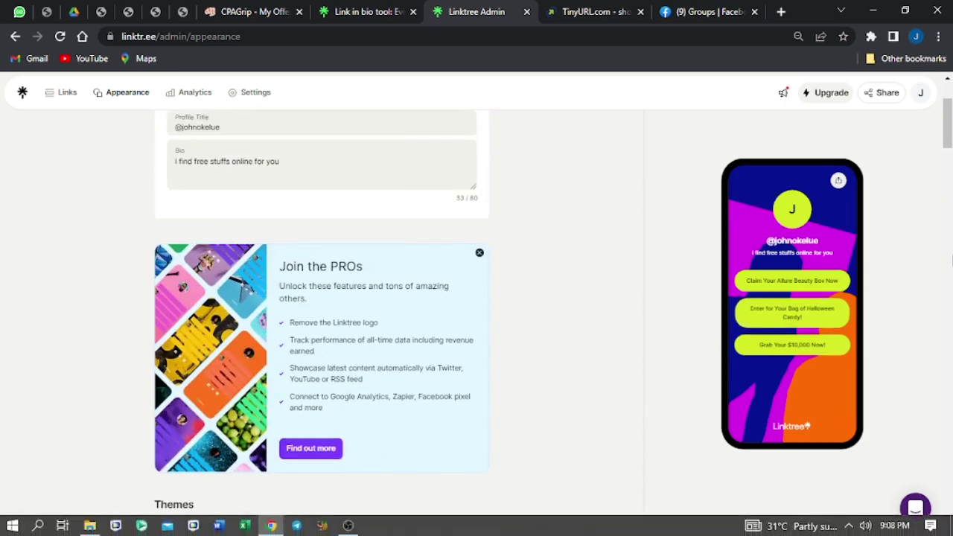
Step: Copy the profile URL from Share, load it in a new tab, and follow the Allure Beauty Box link
{"action": "left_click", "coordinate": [887, 95]}
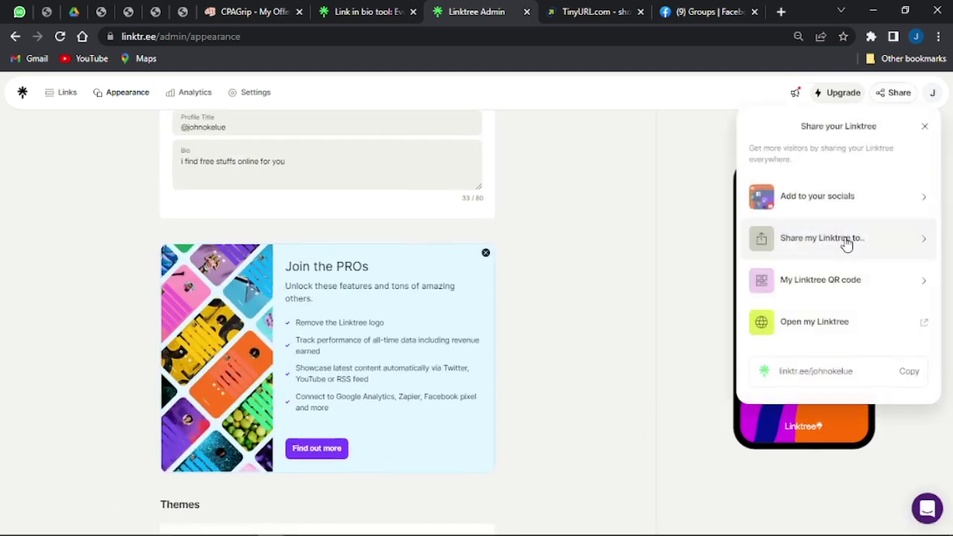
{"action": "left_click", "coordinate": [907, 373]}
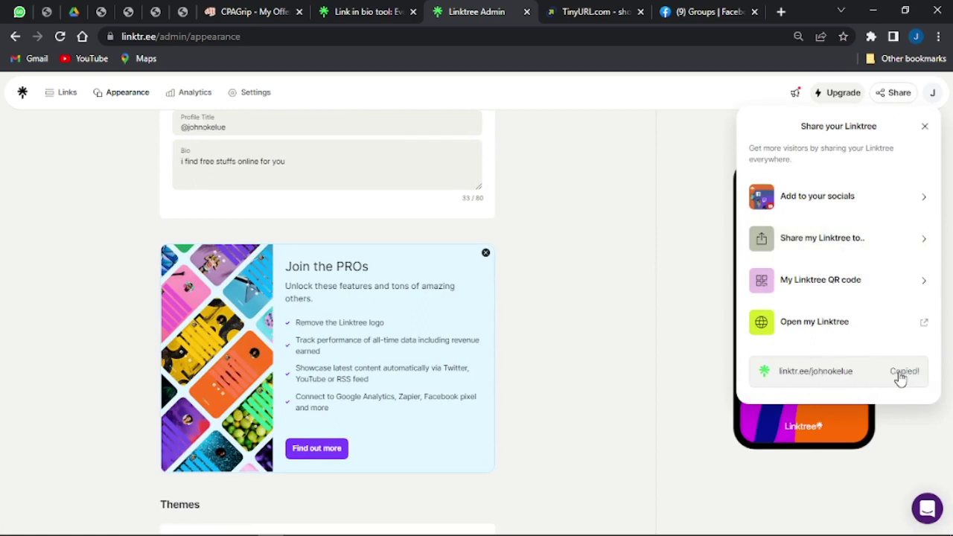
{"action": "left_click", "coordinate": [781, 12]}
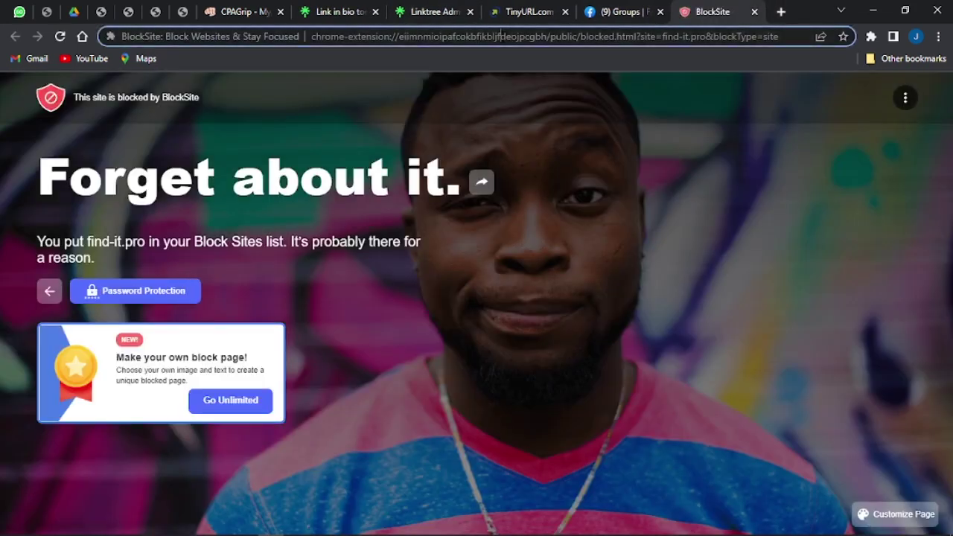
{"action": "left_click", "coordinate": [500, 36]}
{"action": "key", "text": "ctrl+v"}
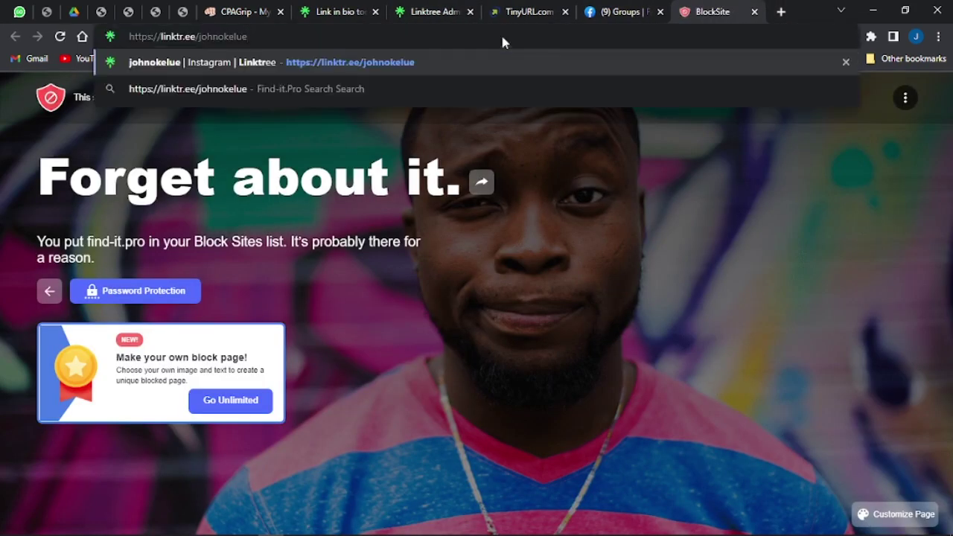
{"action": "key", "text": "Return"}
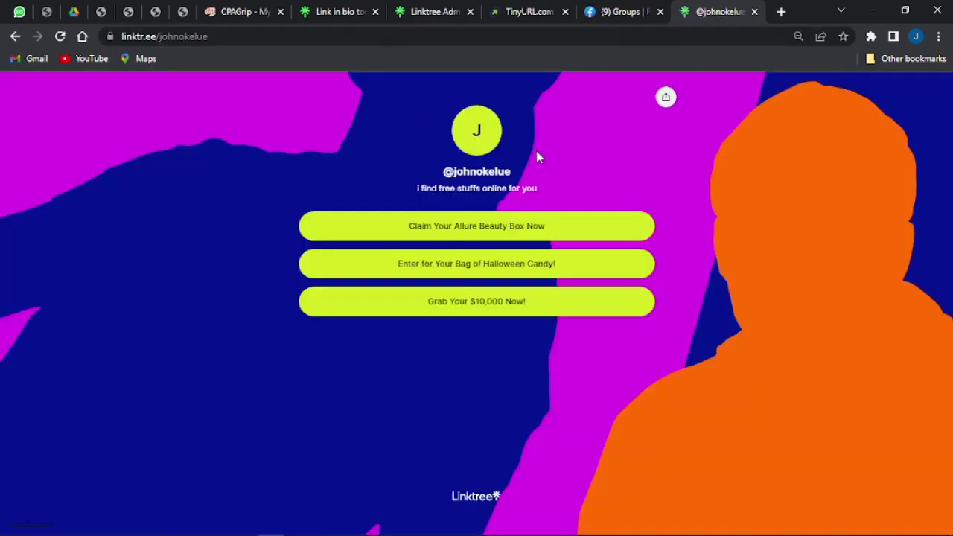
{"action": "left_click", "coordinate": [433, 229]}
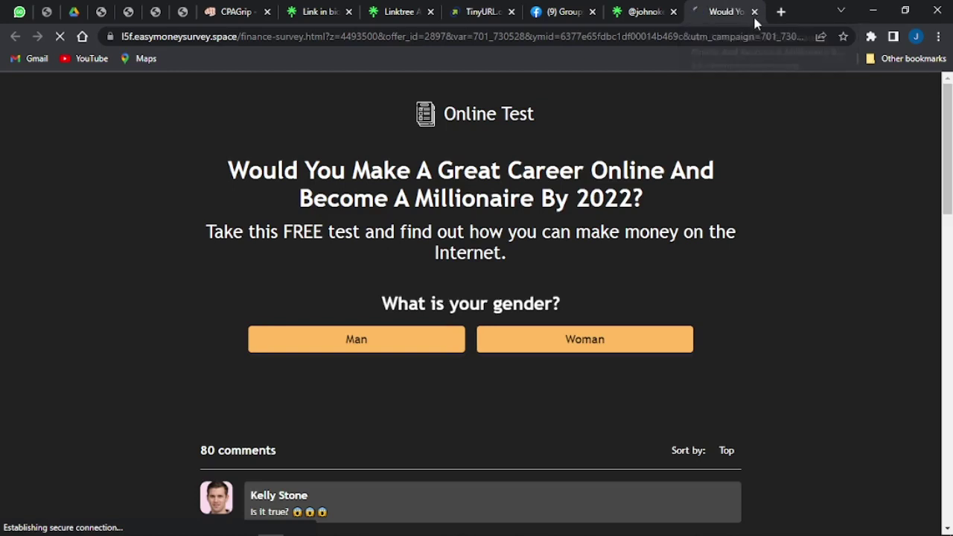
Step: Close the Online Test offer tab and switch to the Facebook Groups tab
{"action": "left_click", "coordinate": [754, 12]}
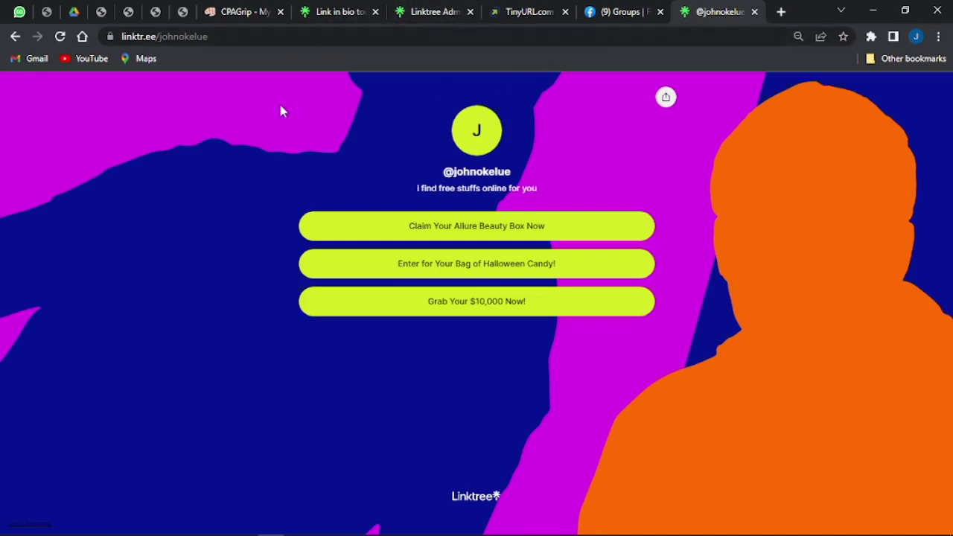
{"action": "left_click", "coordinate": [635, 11]}
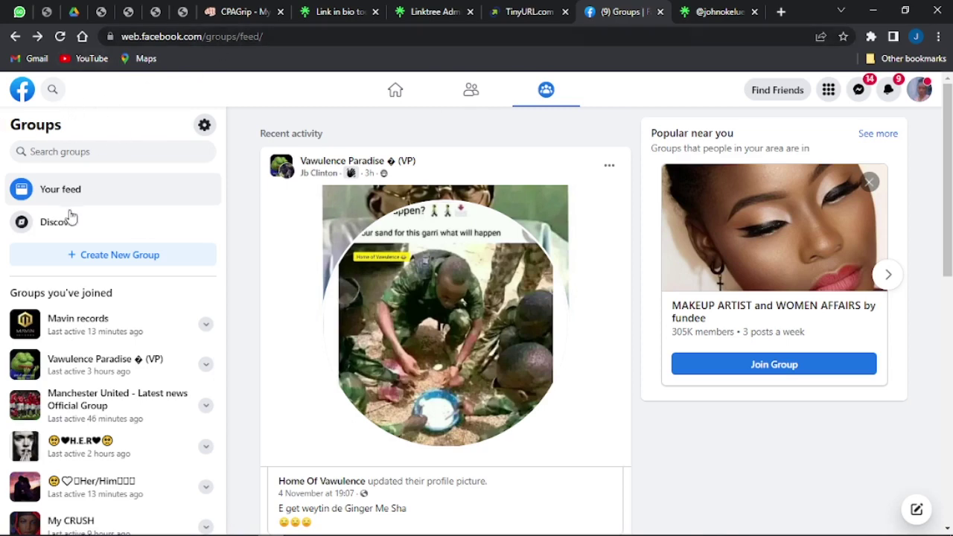
Step: Start a new Facebook group with privacy set to Public, leaving the name empty
{"action": "left_click", "coordinate": [102, 257]}
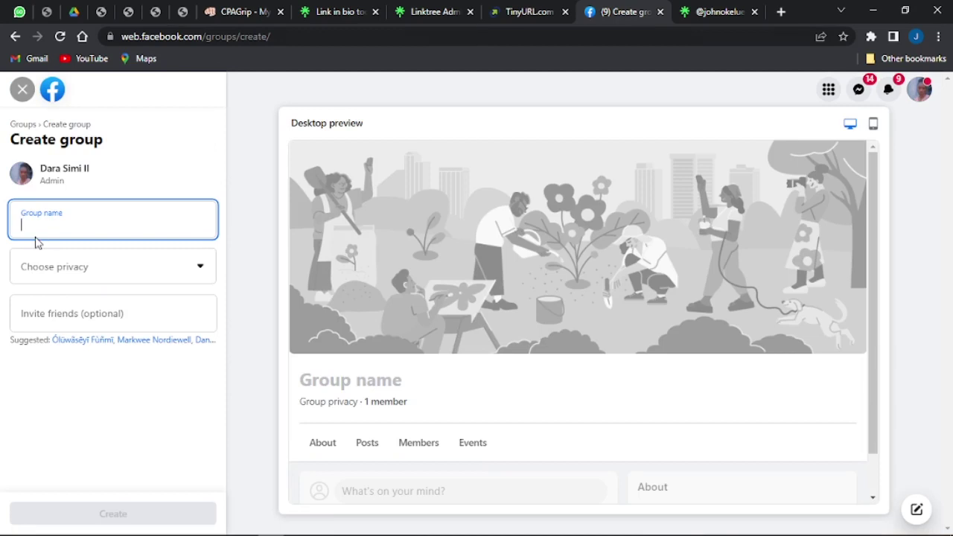
{"action": "left_click", "coordinate": [92, 270]}
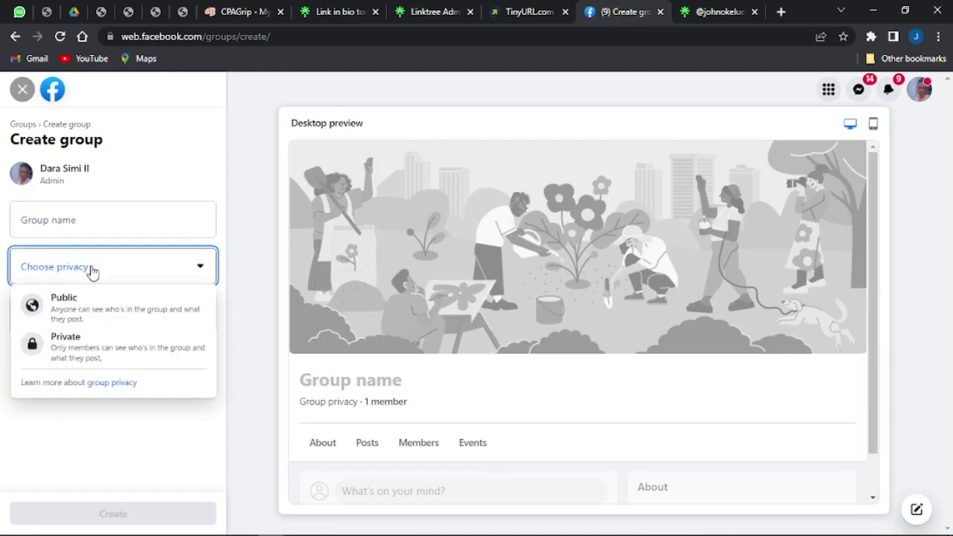
{"action": "left_click", "coordinate": [101, 309]}
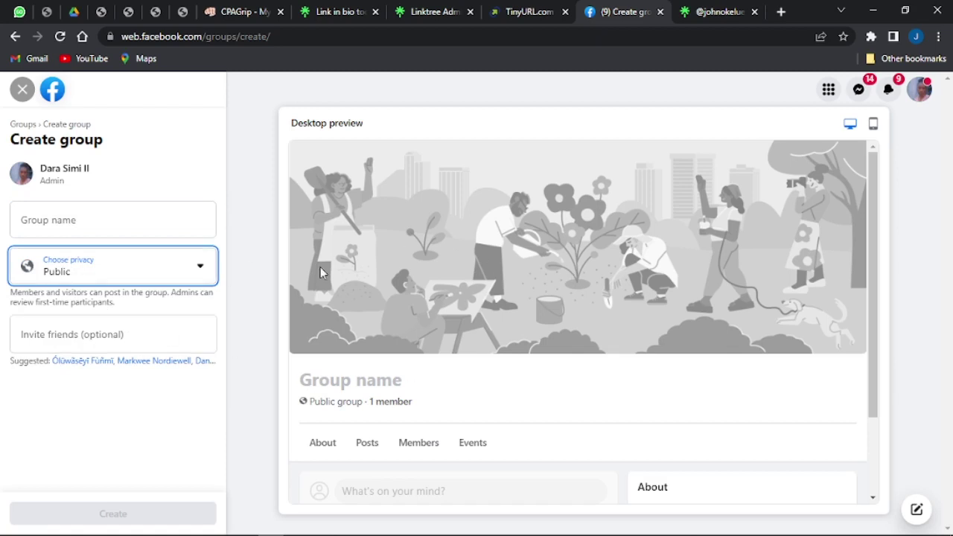
{"action": "scroll", "coordinate": [395, 259], "scroll_direction": "down", "scroll_amount": 1}
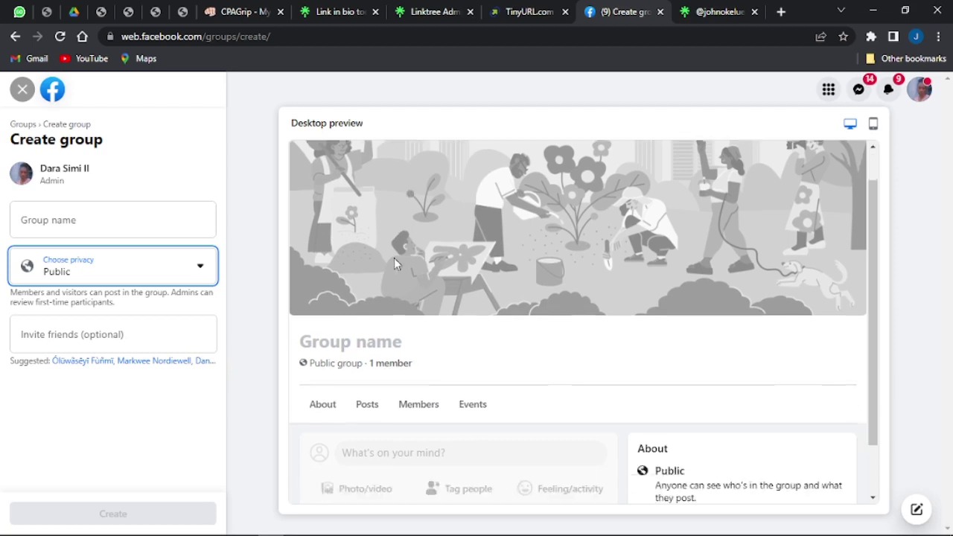
{"action": "scroll", "coordinate": [394, 257], "scroll_direction": "up", "scroll_amount": 2}
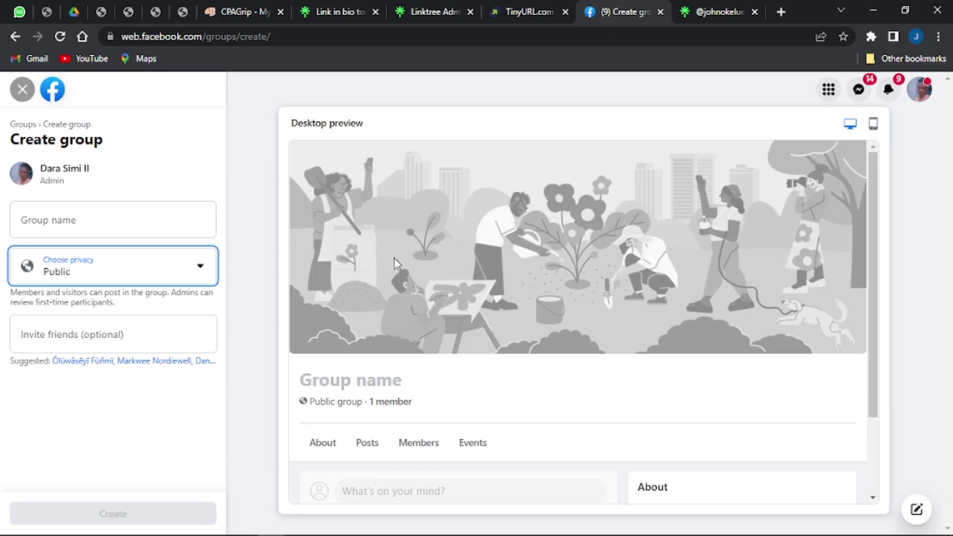
Step: Leave the Create group page, confirming the new group won't be saved
{"action": "left_click", "coordinate": [15, 36]}
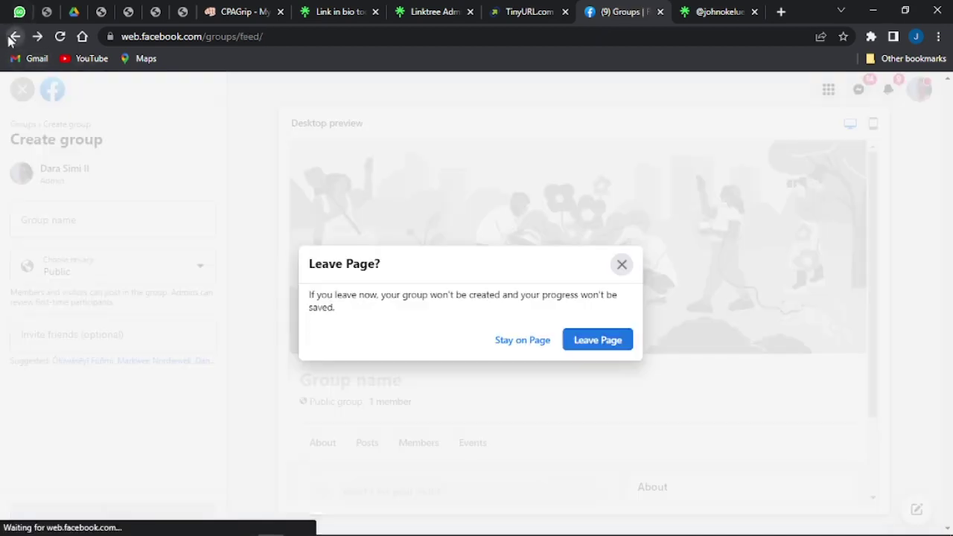
{"action": "left_click", "coordinate": [605, 341]}
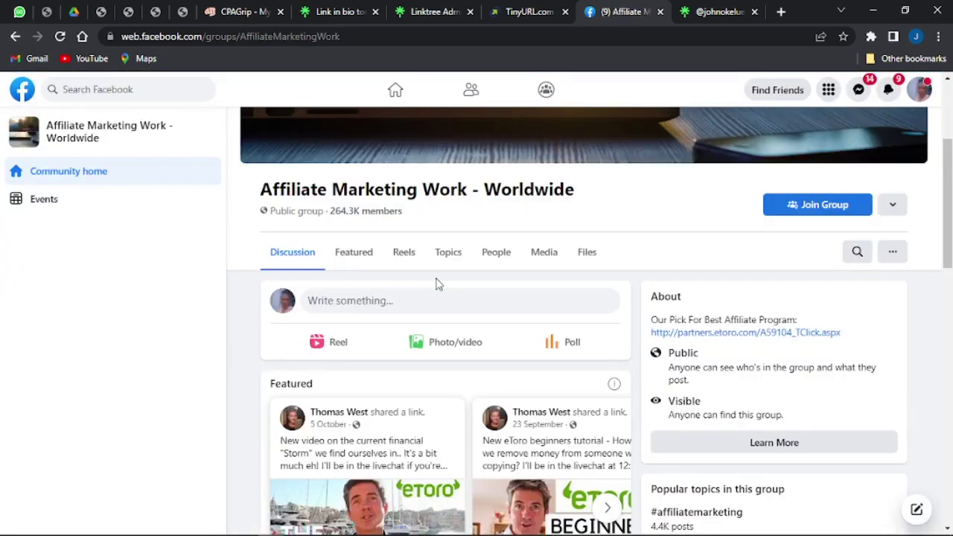
{"action": "scroll", "coordinate": [346, 345], "scroll_direction": "up", "scroll_amount": 3}
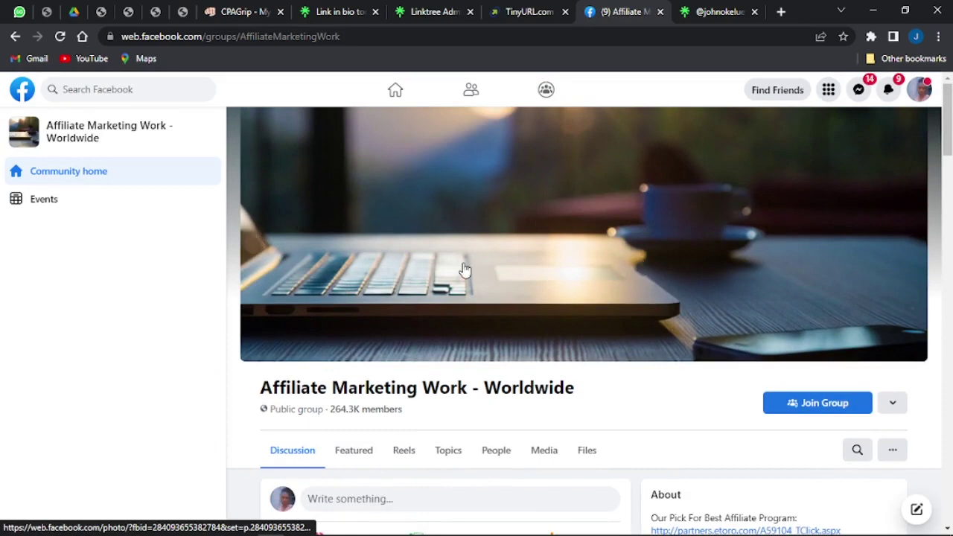
Step: Scroll through the Affiliate Marketing Work - Worldwide group's Discussion feed
{"action": "scroll", "coordinate": [463, 269], "scroll_direction": "down", "scroll_amount": 1}
{"action": "scroll", "coordinate": [463, 269], "scroll_direction": "down", "scroll_amount": 1}
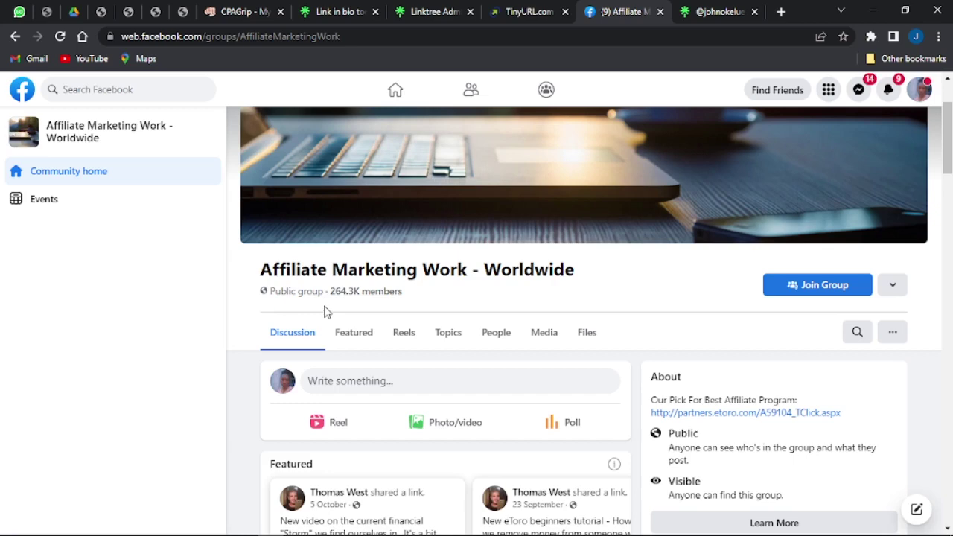
{"action": "scroll", "coordinate": [324, 312], "scroll_direction": "down", "scroll_amount": 2}
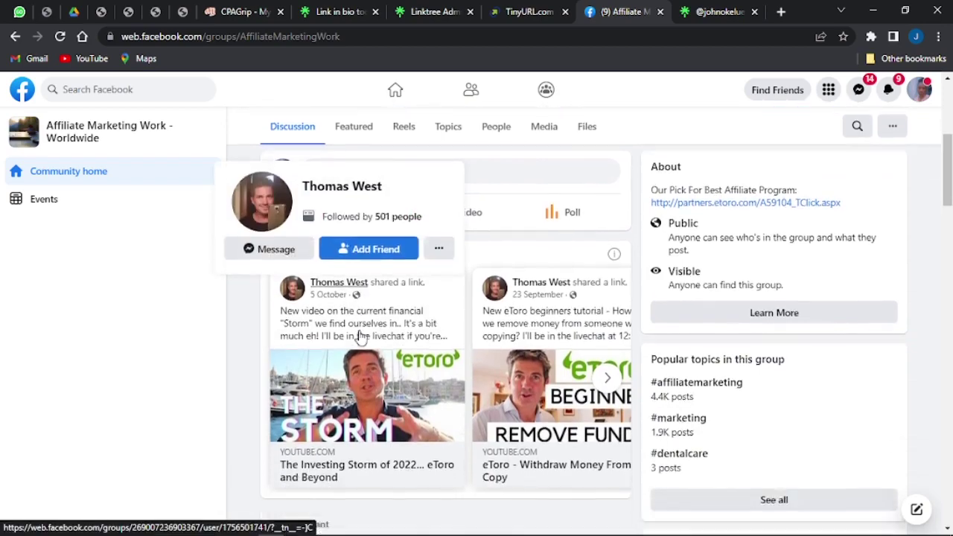
{"action": "scroll", "coordinate": [359, 336], "scroll_direction": "down", "scroll_amount": 2}
{"action": "scroll", "coordinate": [359, 337], "scroll_direction": "down", "scroll_amount": 4}
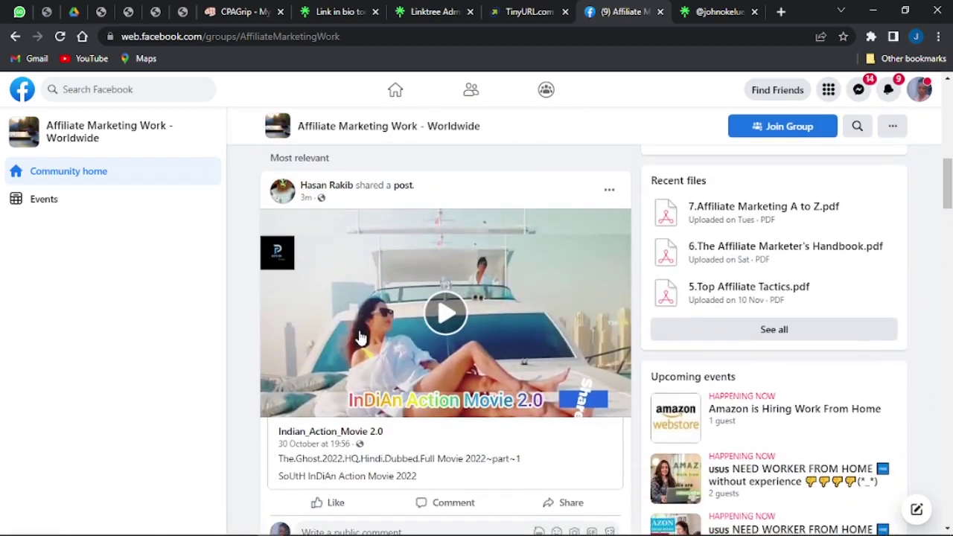
{"action": "scroll", "coordinate": [359, 336], "scroll_direction": "down", "scroll_amount": 2}
{"action": "scroll", "coordinate": [359, 336], "scroll_direction": "up", "scroll_amount": 8}
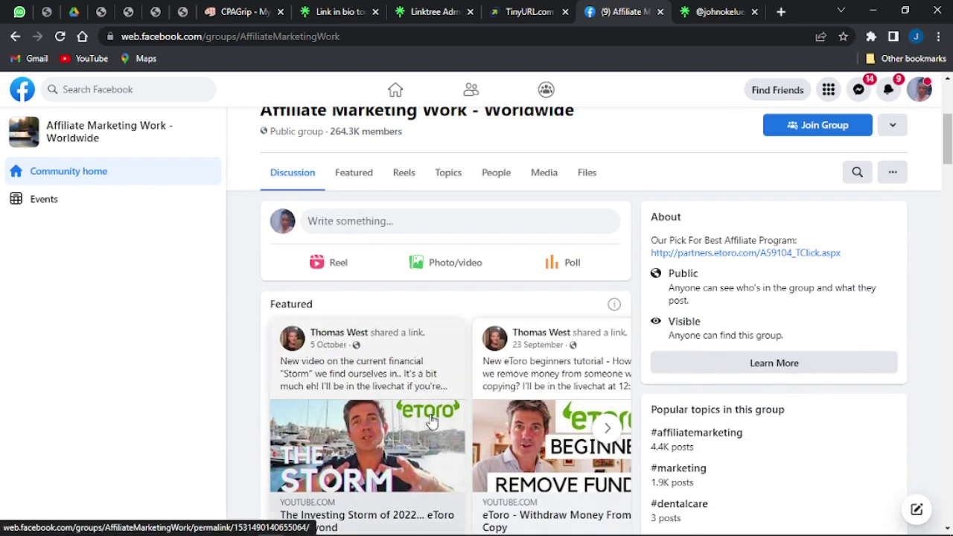
{"action": "scroll", "coordinate": [432, 422], "scroll_direction": "down", "scroll_amount": 1}
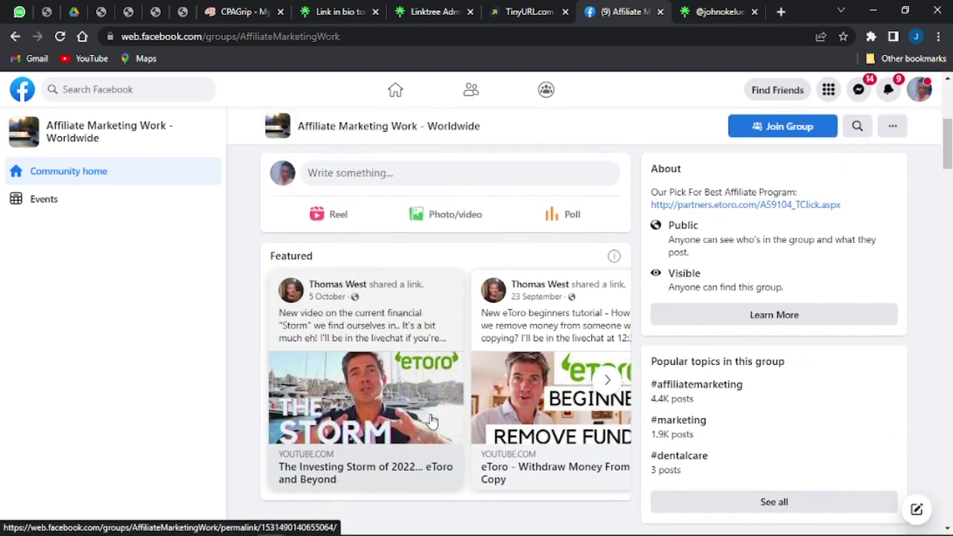
Step: Browse the group's Featured carousel, then return to the Linktree admin tab
{"action": "scroll", "coordinate": [433, 422], "scroll_direction": "right", "scroll_amount": 4}
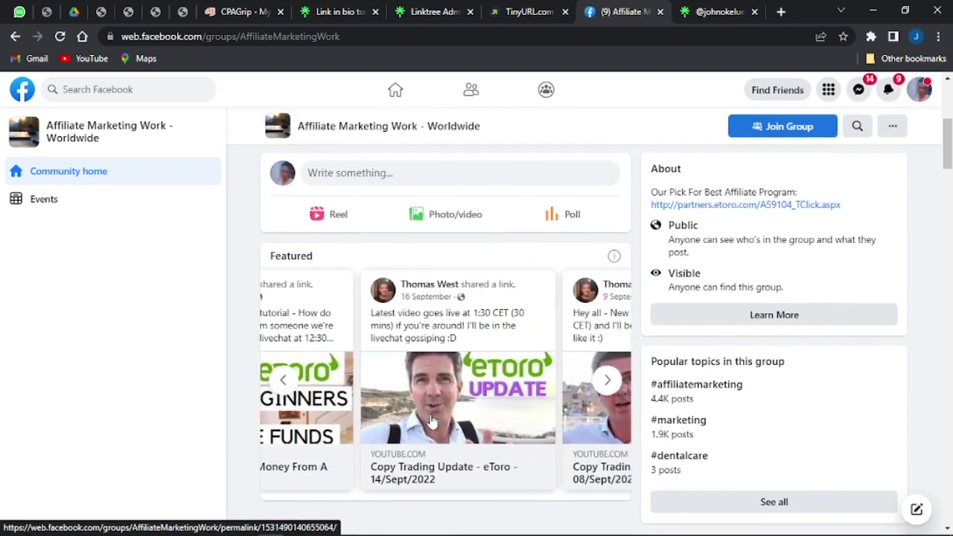
{"action": "scroll", "coordinate": [432, 422], "scroll_direction": "right", "scroll_amount": 6}
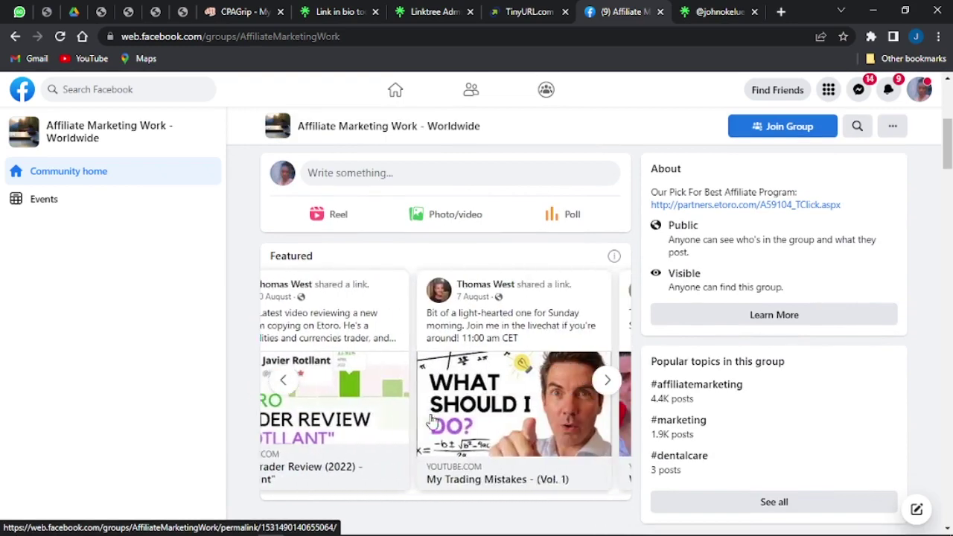
{"action": "scroll", "coordinate": [432, 422], "scroll_direction": "right", "scroll_amount": 6}
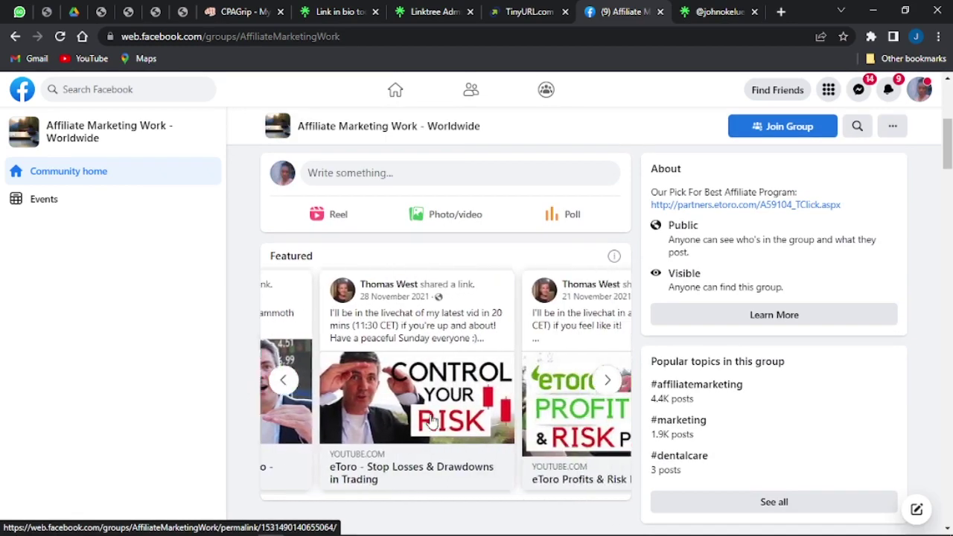
{"action": "scroll", "coordinate": [432, 422], "scroll_direction": "right", "scroll_amount": 4}
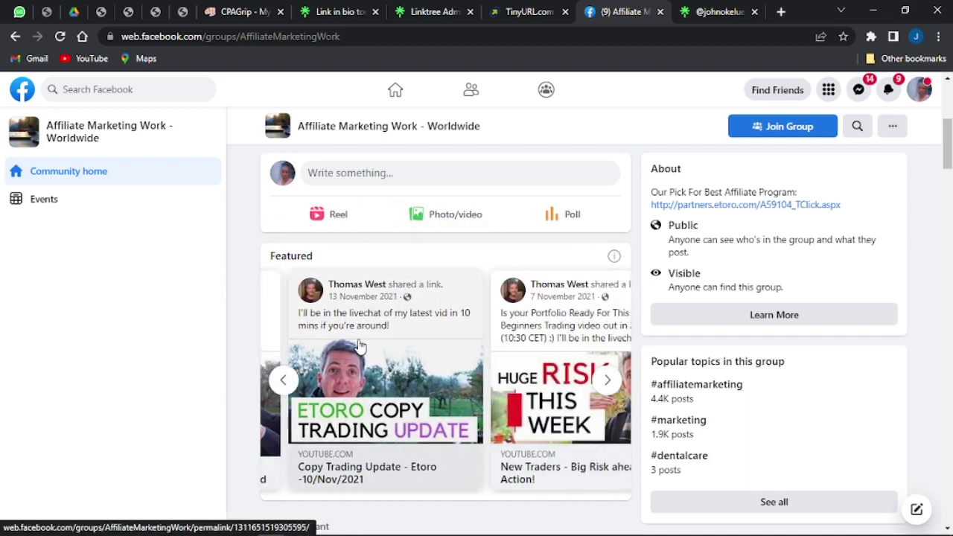
{"action": "scroll", "coordinate": [359, 344], "scroll_direction": "up", "scroll_amount": 2}
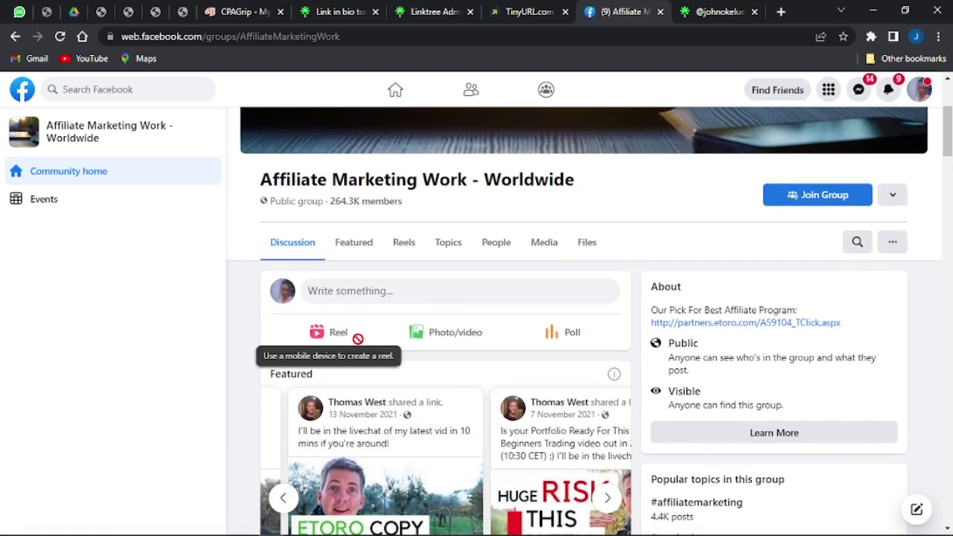
{"action": "scroll", "coordinate": [358, 339], "scroll_direction": "down", "scroll_amount": 1}
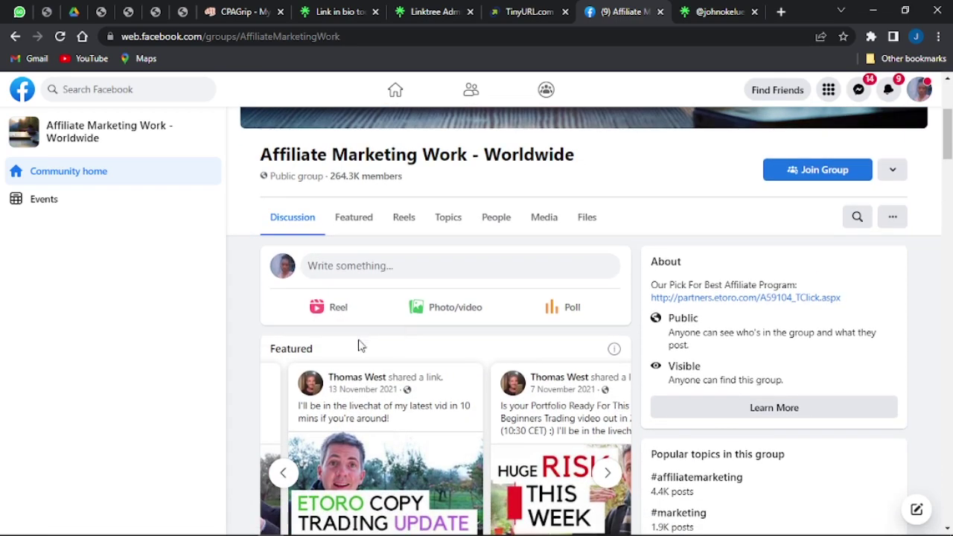
{"action": "scroll", "coordinate": [359, 346], "scroll_direction": "down", "scroll_amount": 4}
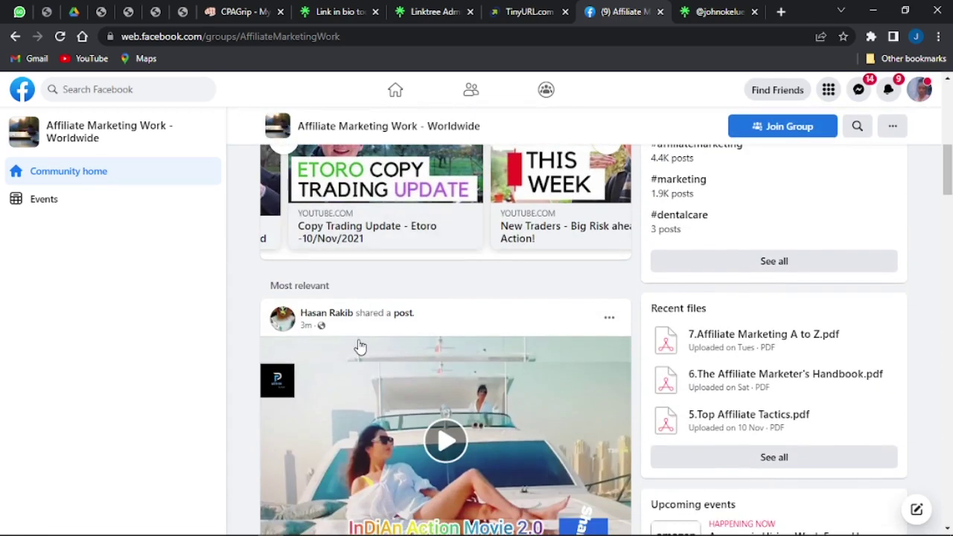
{"action": "scroll", "coordinate": [359, 346], "scroll_direction": "up", "scroll_amount": 3}
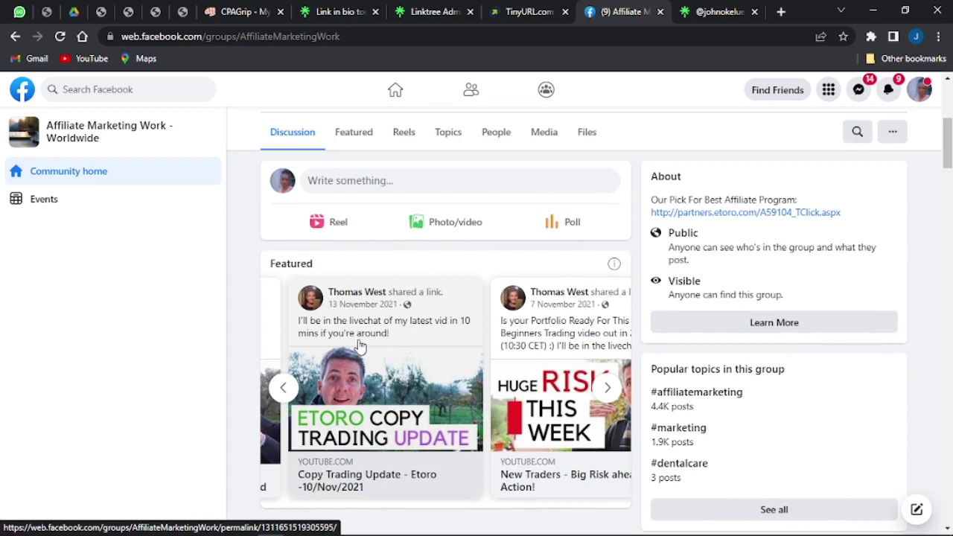
{"action": "scroll", "coordinate": [359, 346], "scroll_direction": "up", "scroll_amount": 1}
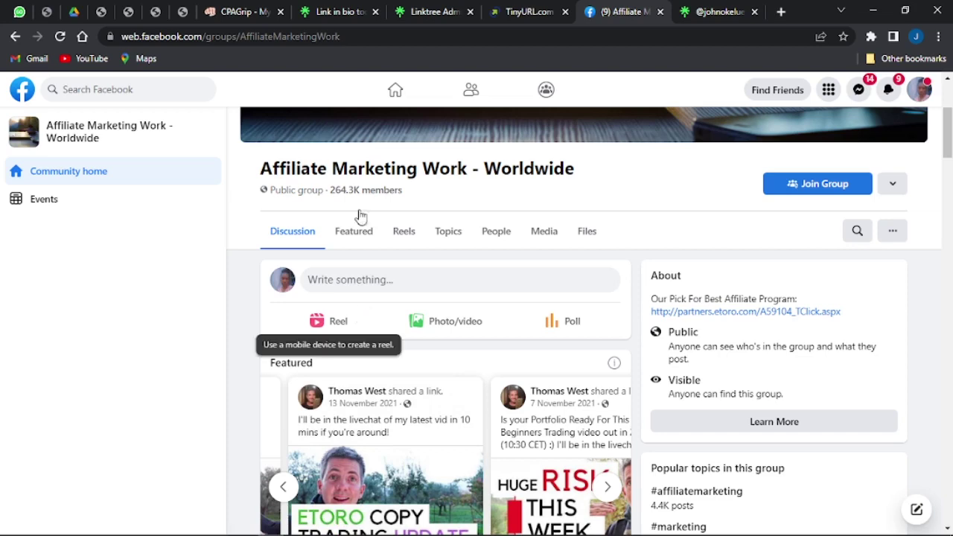
{"action": "left_click", "coordinate": [439, 11]}
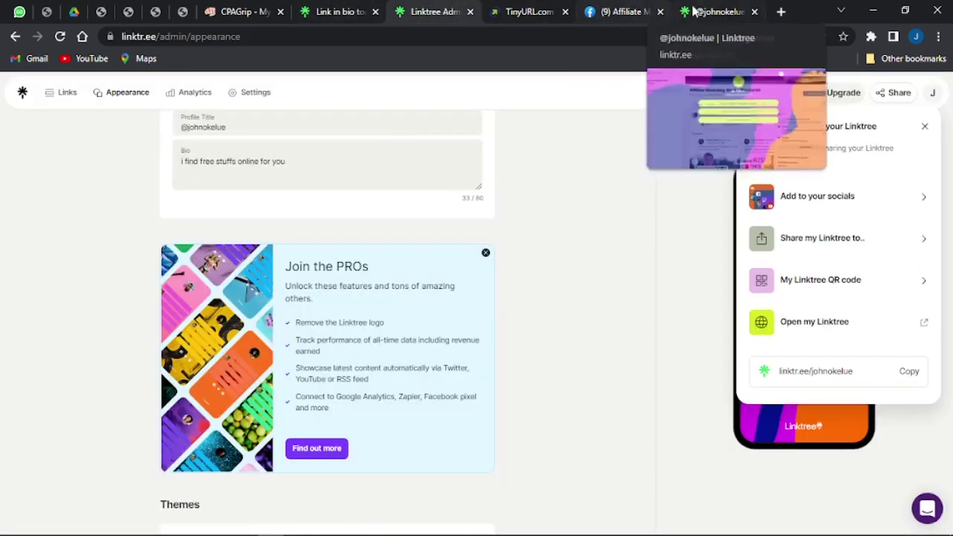
Step: View the public Linktree profile tab, then return to the Affiliate Marketing Work - Worldwide group
{"action": "left_click", "coordinate": [715, 12]}
{"action": "left_click", "coordinate": [627, 7]}
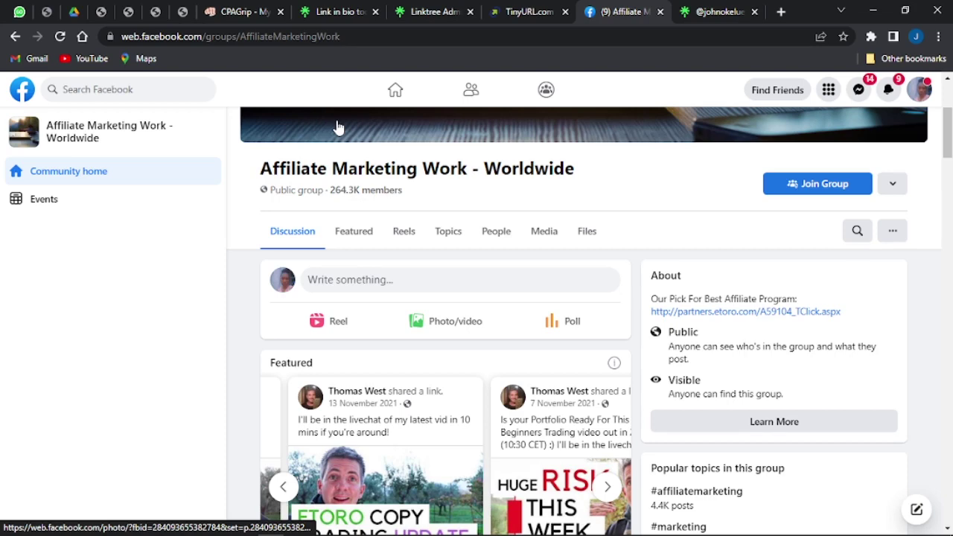
Step: Check a video post's Share menu, close it, and return to the Linktree Admin tab
{"action": "scroll", "coordinate": [337, 125], "scroll_direction": "down", "scroll_amount": 6}
{"action": "scroll", "coordinate": [555, 443], "scroll_direction": "down", "scroll_amount": 1}
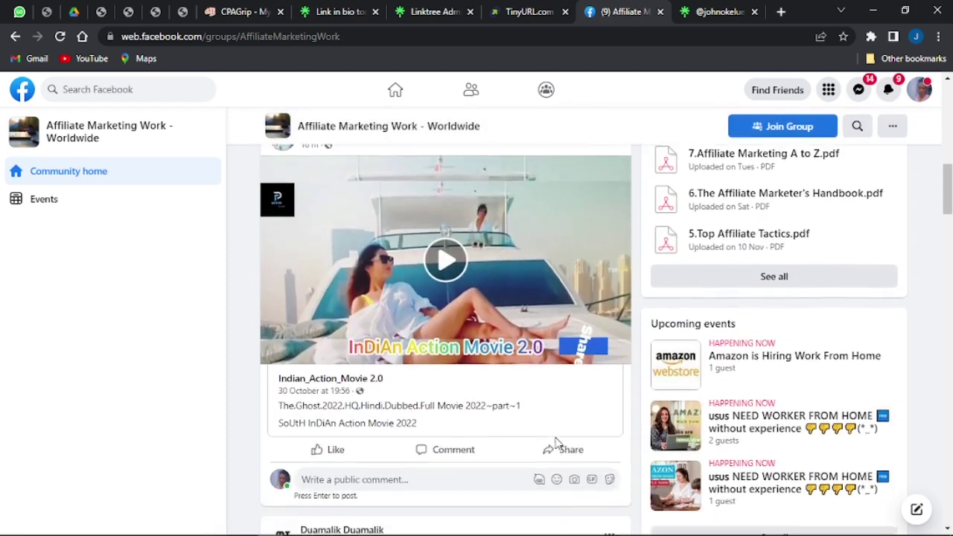
{"action": "scroll", "coordinate": [555, 442], "scroll_direction": "down", "scroll_amount": 1}
{"action": "left_click", "coordinate": [539, 411]}
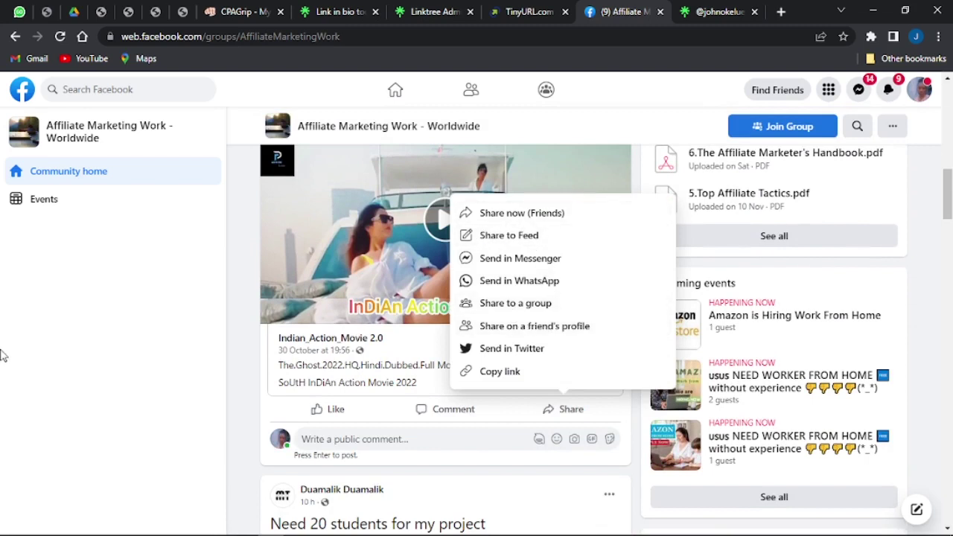
{"action": "left_click", "coordinate": [157, 335]}
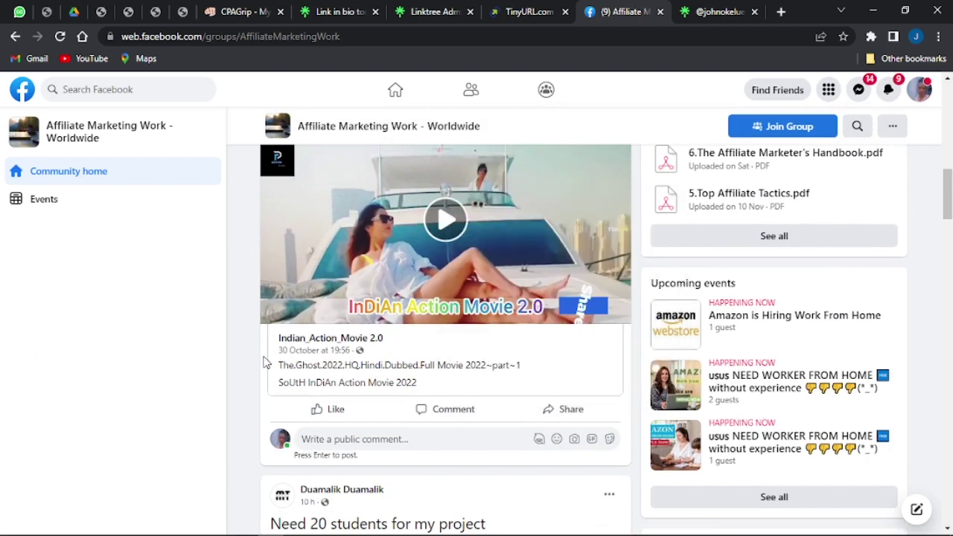
{"action": "scroll", "coordinate": [264, 361], "scroll_direction": "up", "scroll_amount": 1}
{"action": "scroll", "coordinate": [265, 361], "scroll_direction": "up", "scroll_amount": 10}
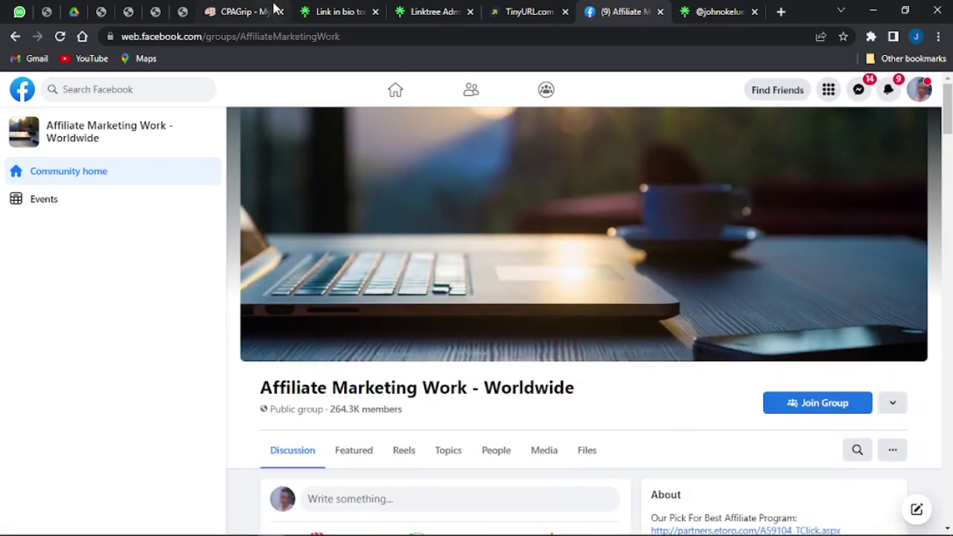
{"action": "left_click", "coordinate": [430, 9]}
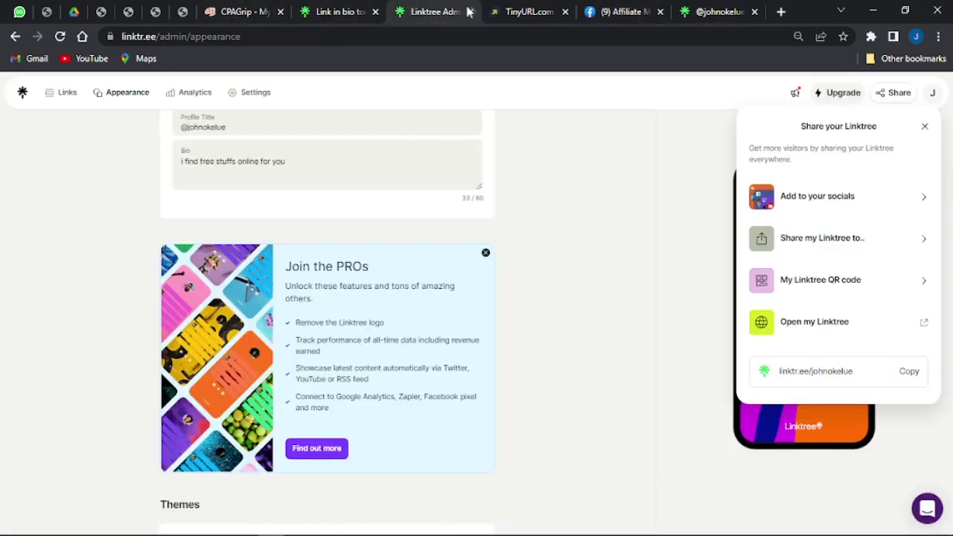